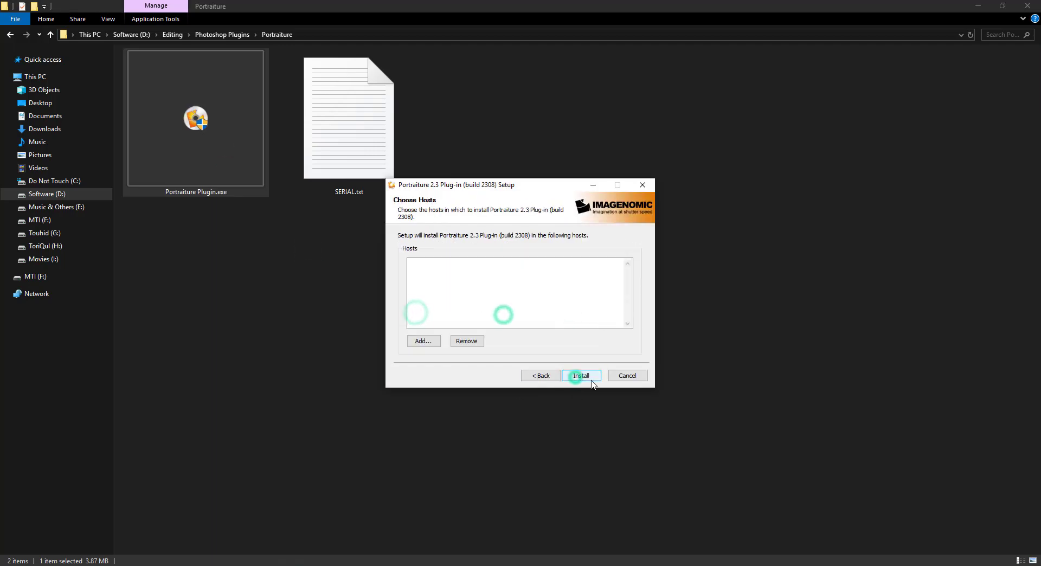
Step: Browse into the Portraiture folder and select, then deselect, Portraiture Plugin.exe
left_click(54, 181)
double_click(162, 158)
double_click(197, 236)
double_click(172, 65)
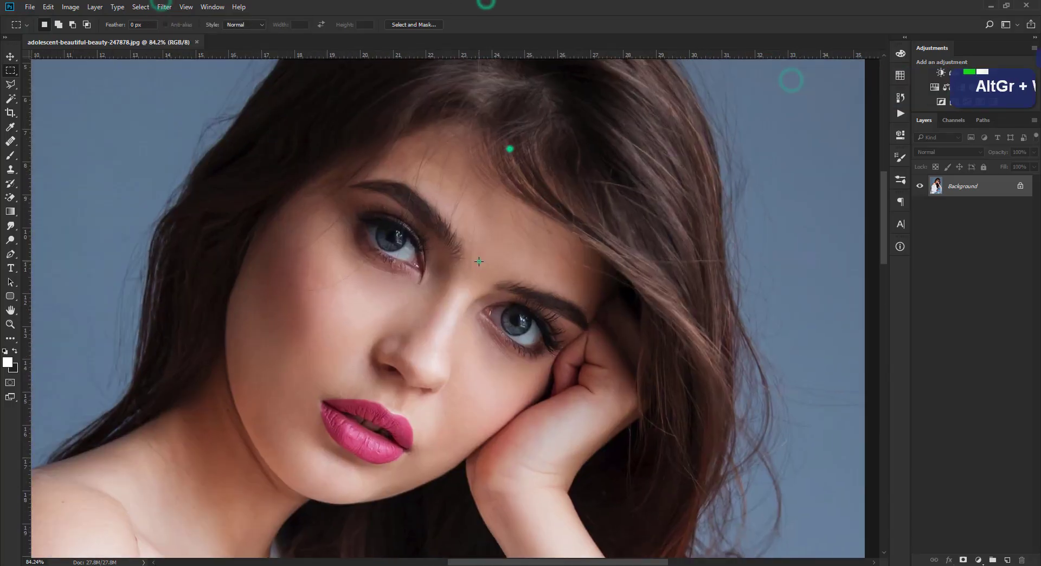
left_click(164, 6)
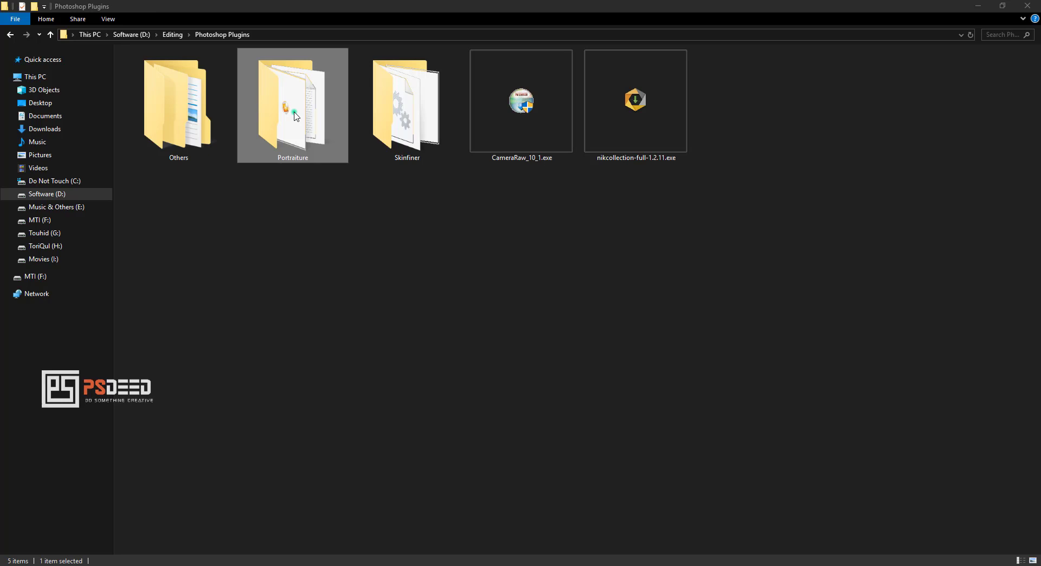
double_click(296, 115)
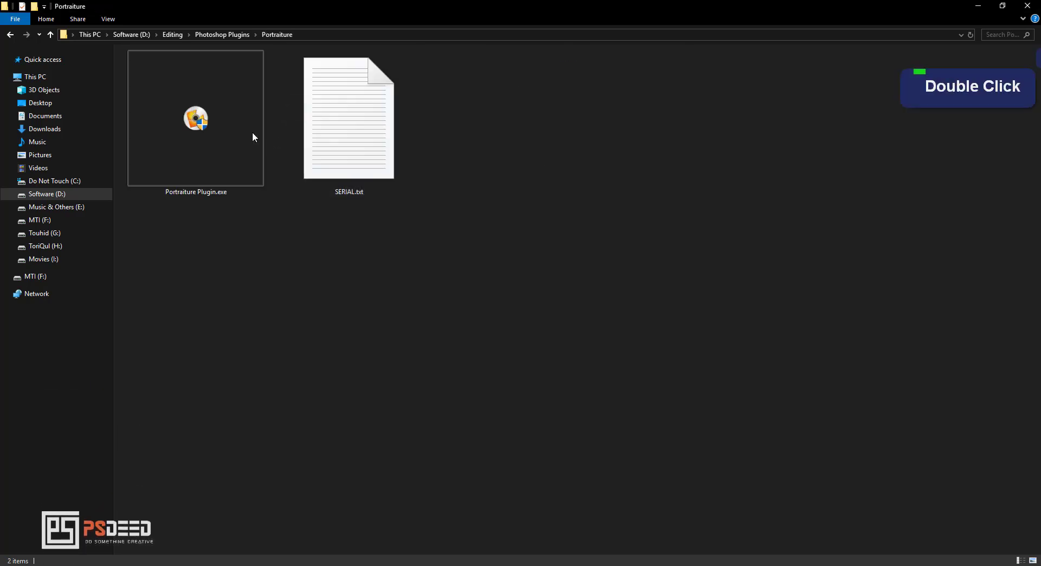
left_click(216, 127)
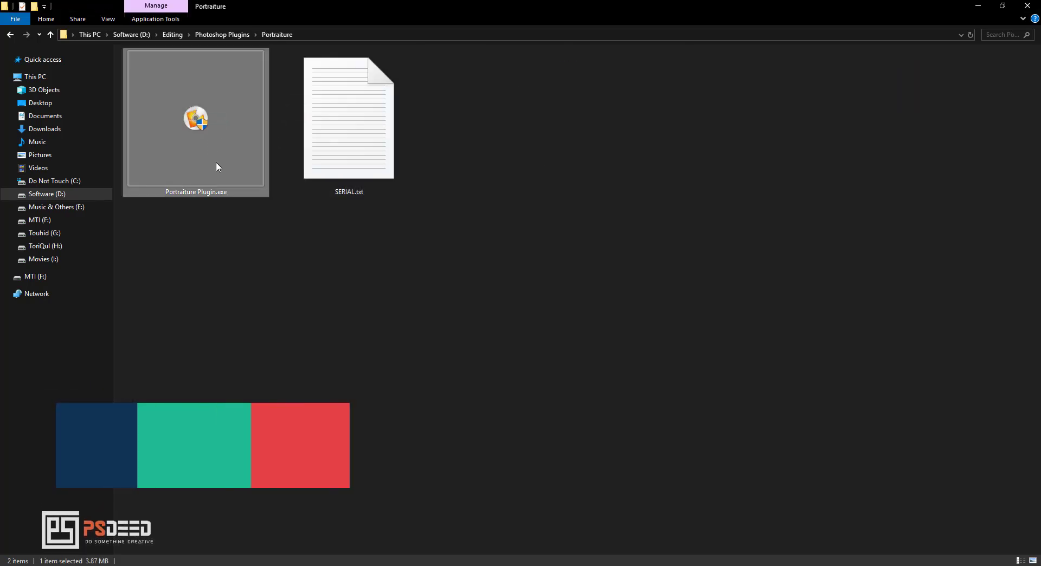
left_click(242, 249)
key("F1")
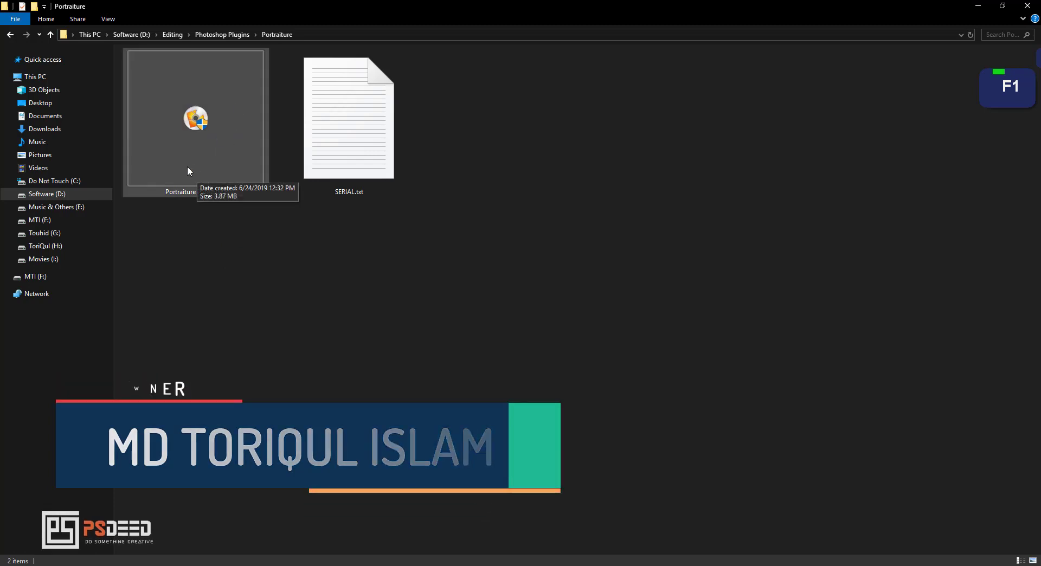
key("F1")
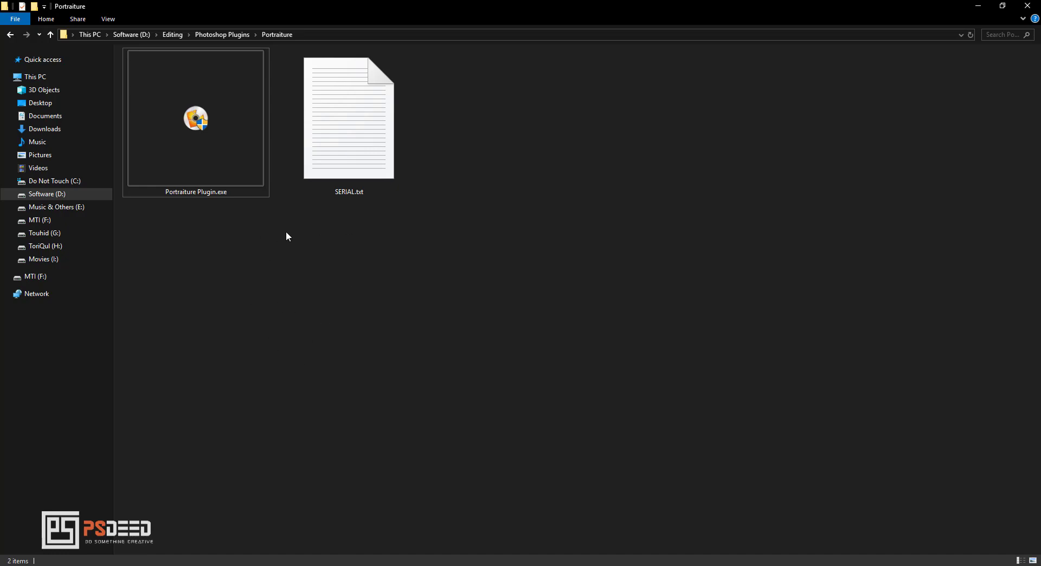
Step: Confirm Photoshop's Filter menu lists only Nik Collection and Photo-Toolbox, no Portraiture
key("F1")
key("space")
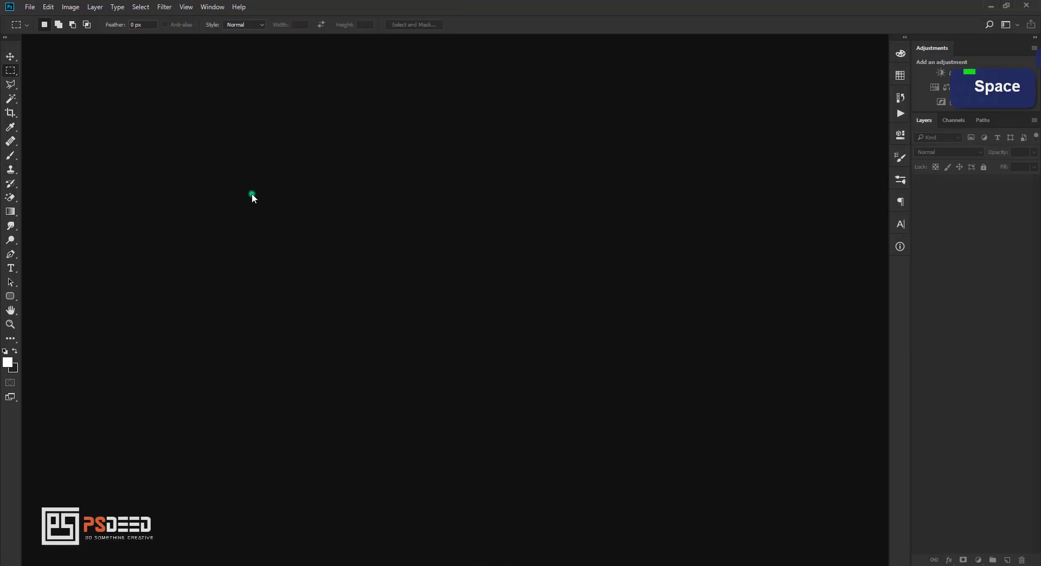
left_click(251, 193)
left_click(164, 7)
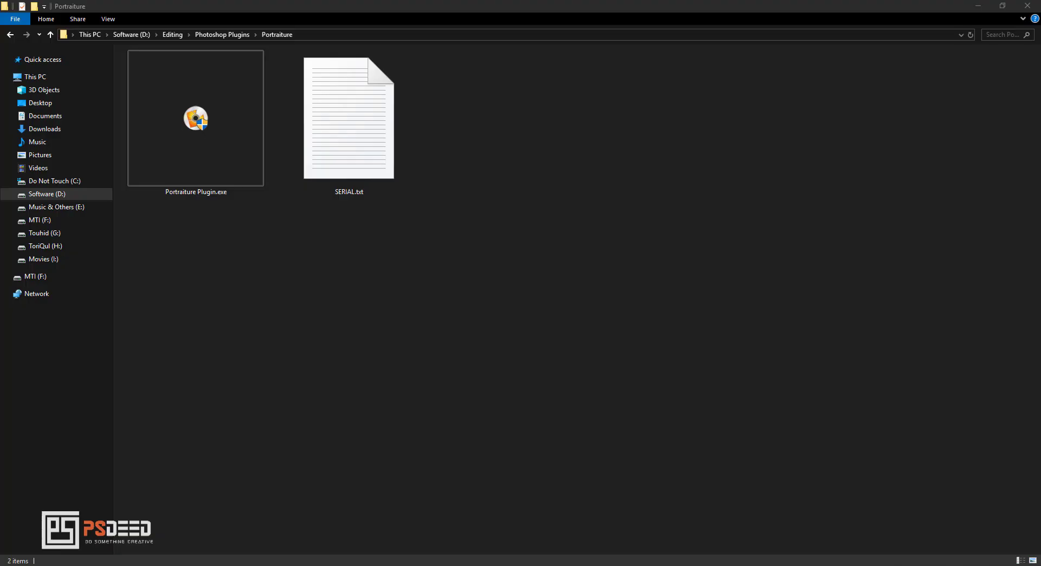
left_click(308, 249)
Step: Launch Portraiture Plugin.exe and accept the license agreement
left_click(227, 155)
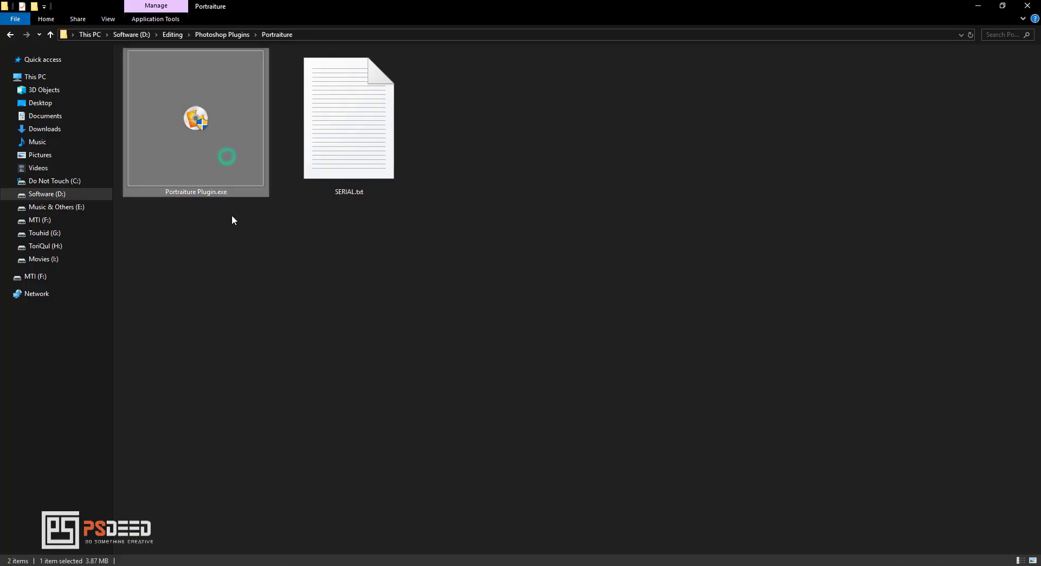
double_click(226, 140)
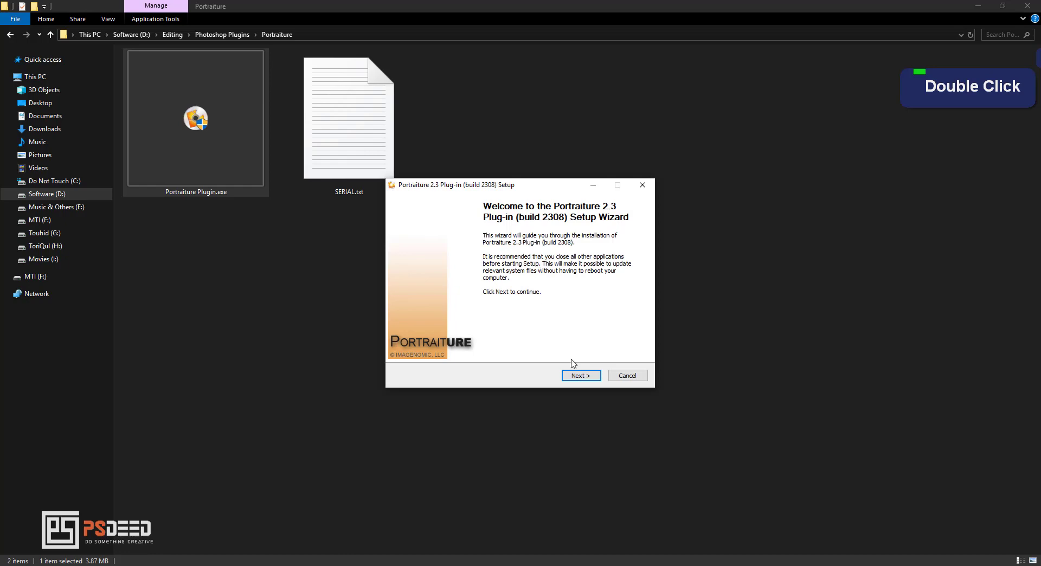
left_click(579, 376)
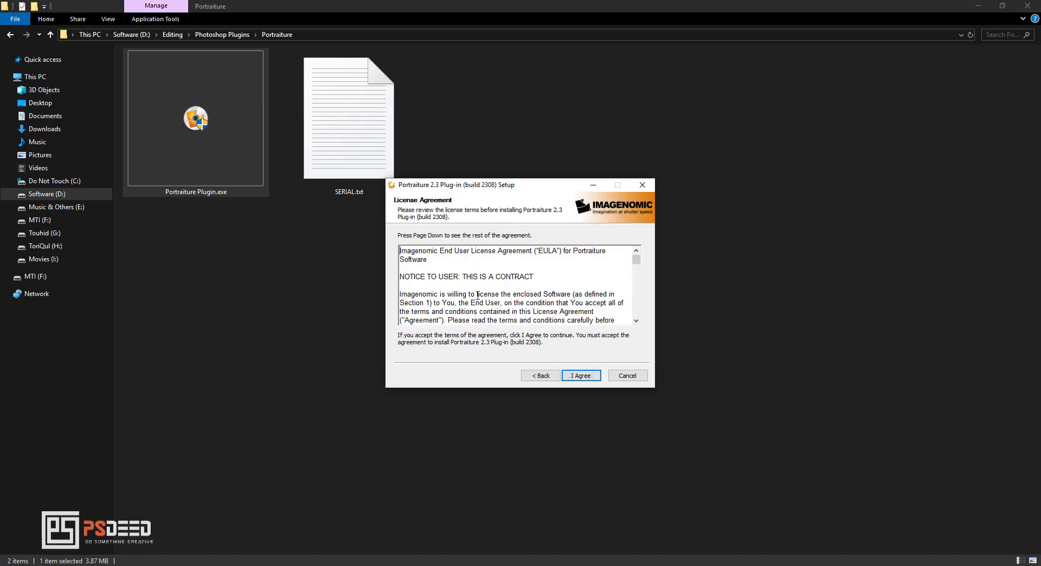
scroll(477, 295, "down", 5)
scroll(482, 314, "down", 5)
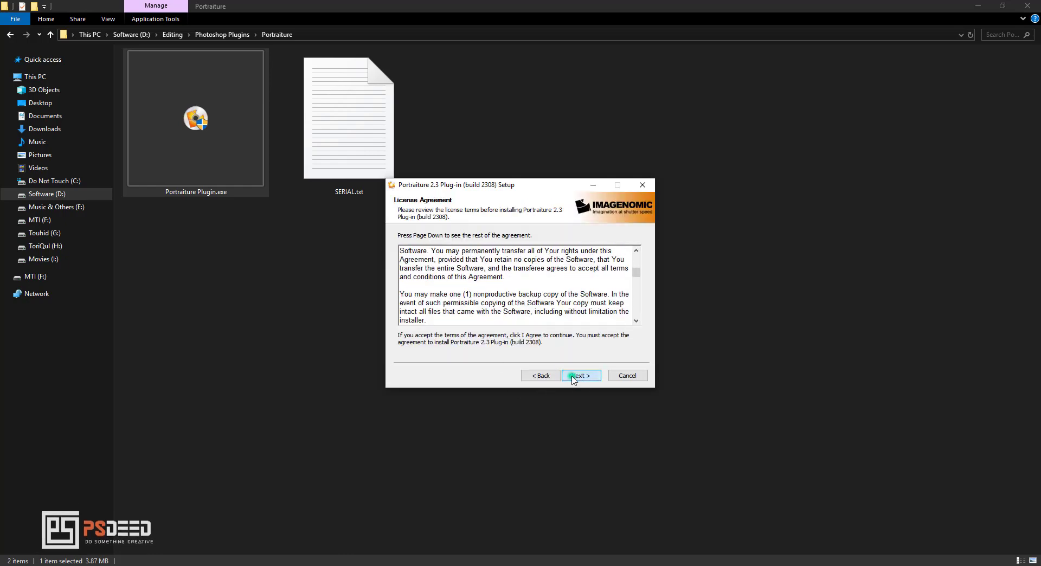
left_click(571, 377)
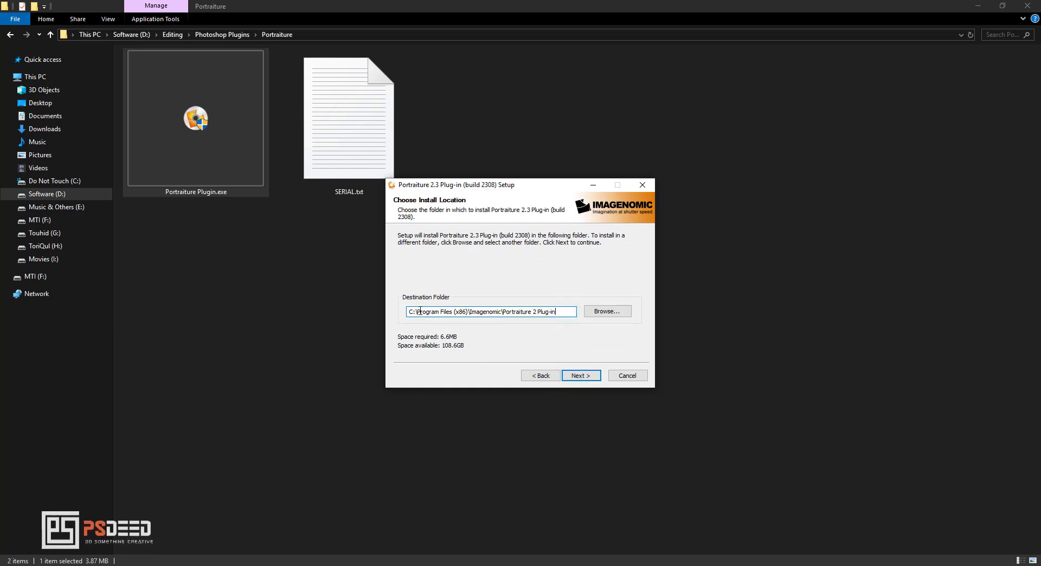
Step: Keep the default Program Files (x86) Imagenomic destination, install, and finish the wizard
left_click_drag(417, 312, 459, 313)
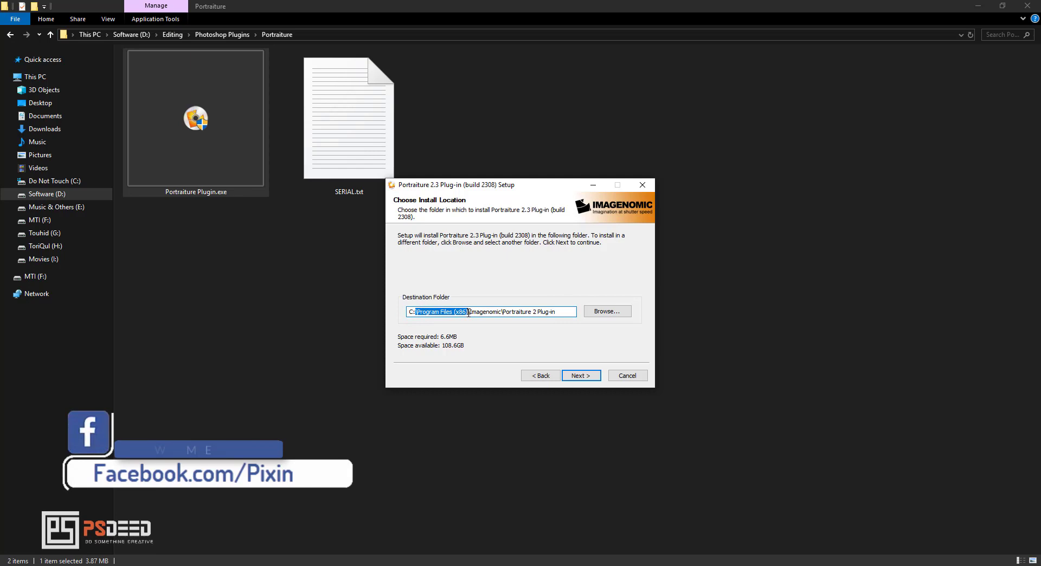
left_click(504, 313)
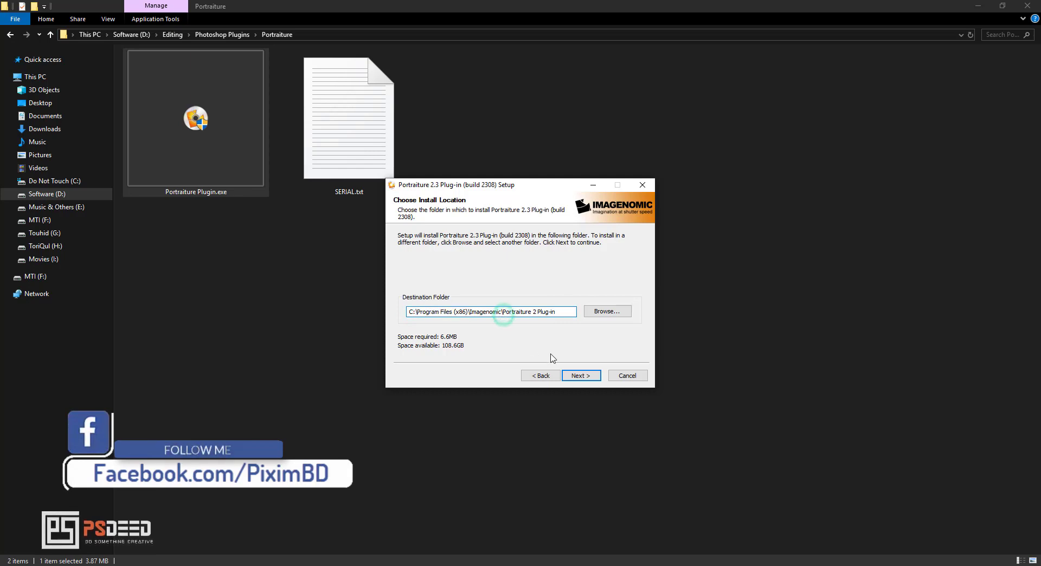
left_click(576, 380)
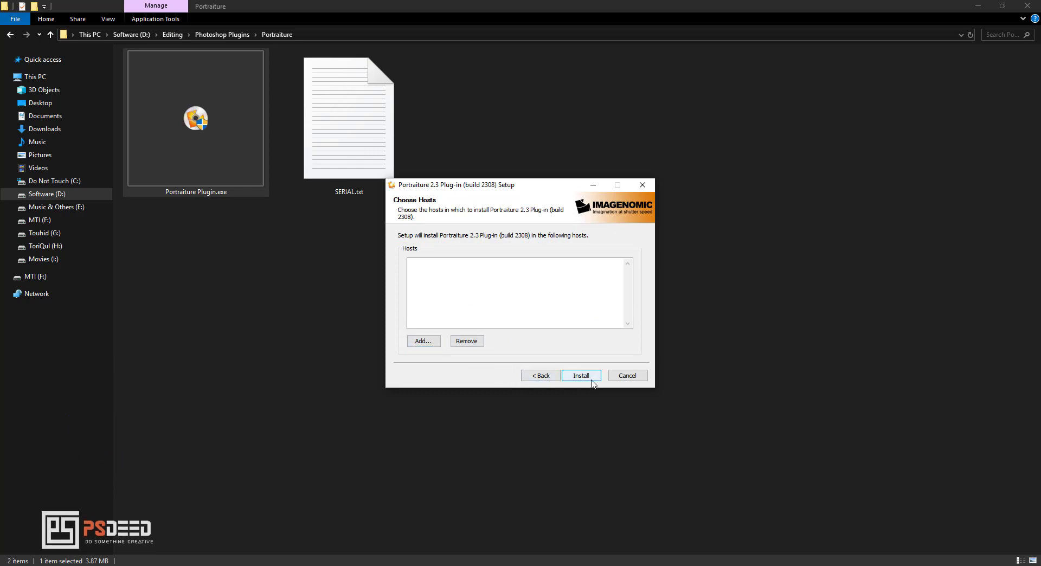
left_click(592, 380)
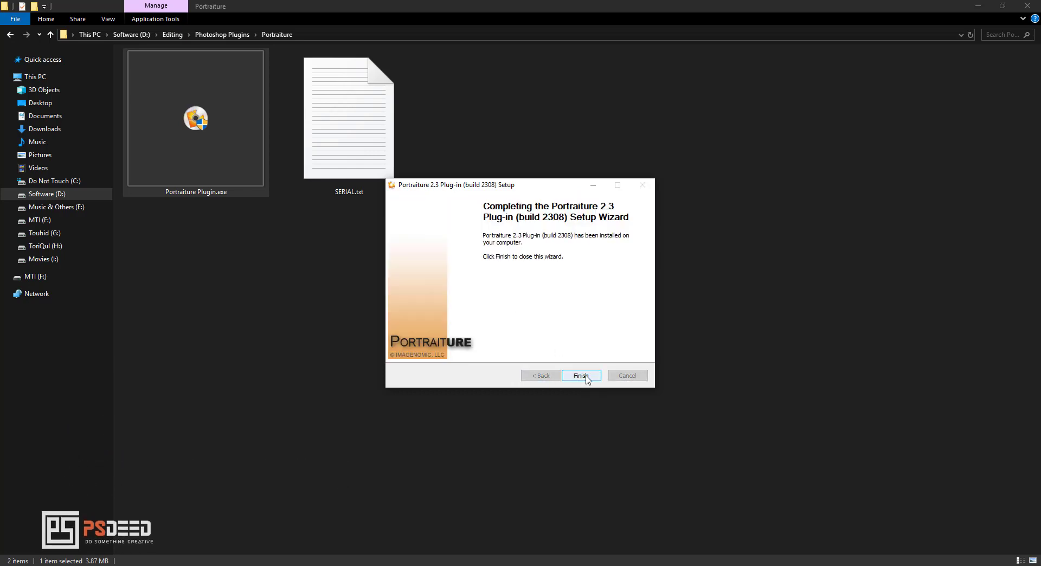
left_click(586, 377)
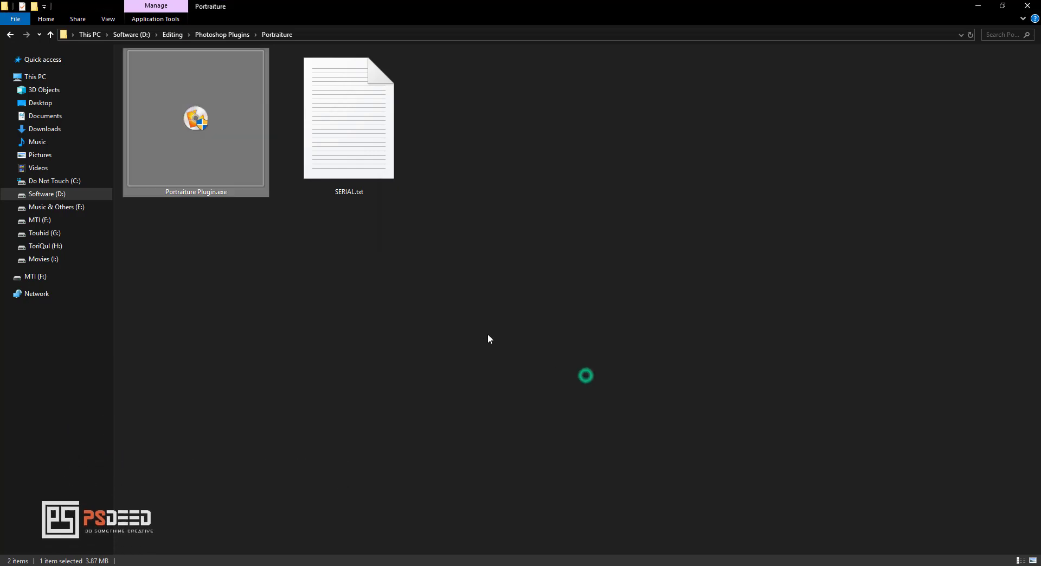
Step: Navigate to C:\Program Files (x86)\Imagenomic\Portraiture 2 Plug-in
left_click(47, 182)
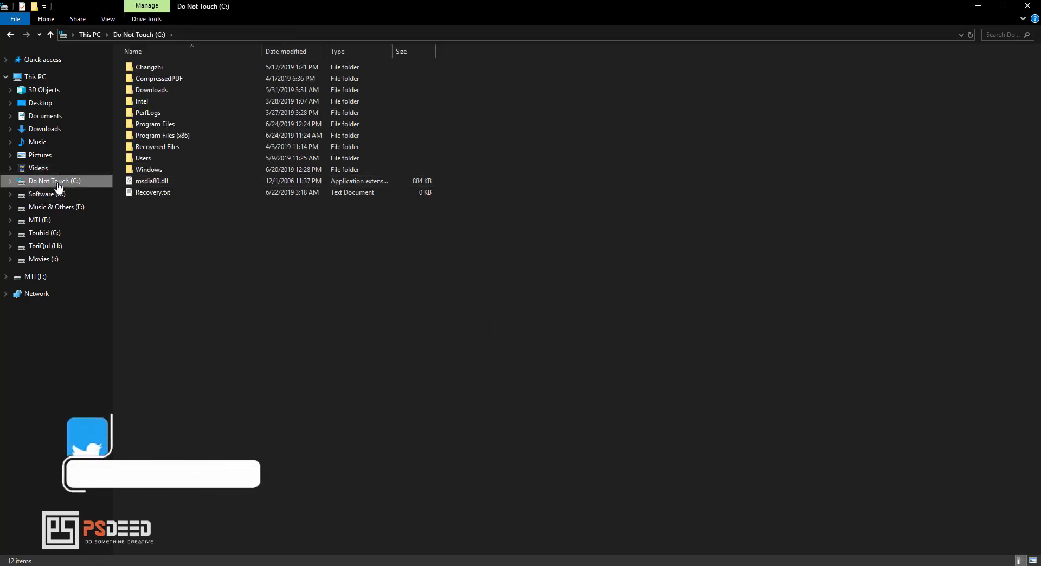
left_click(184, 137)
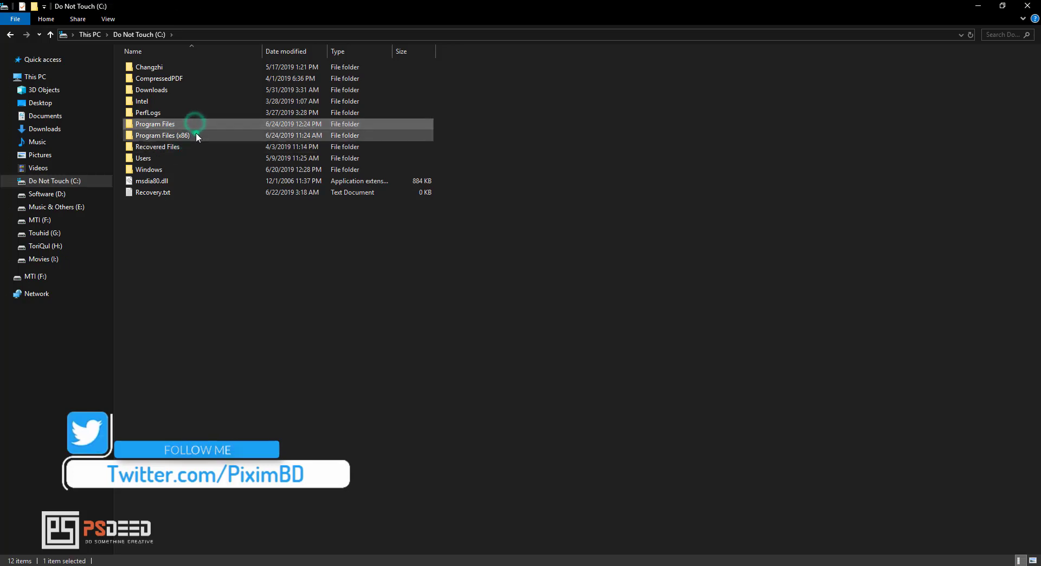
double_click(196, 134)
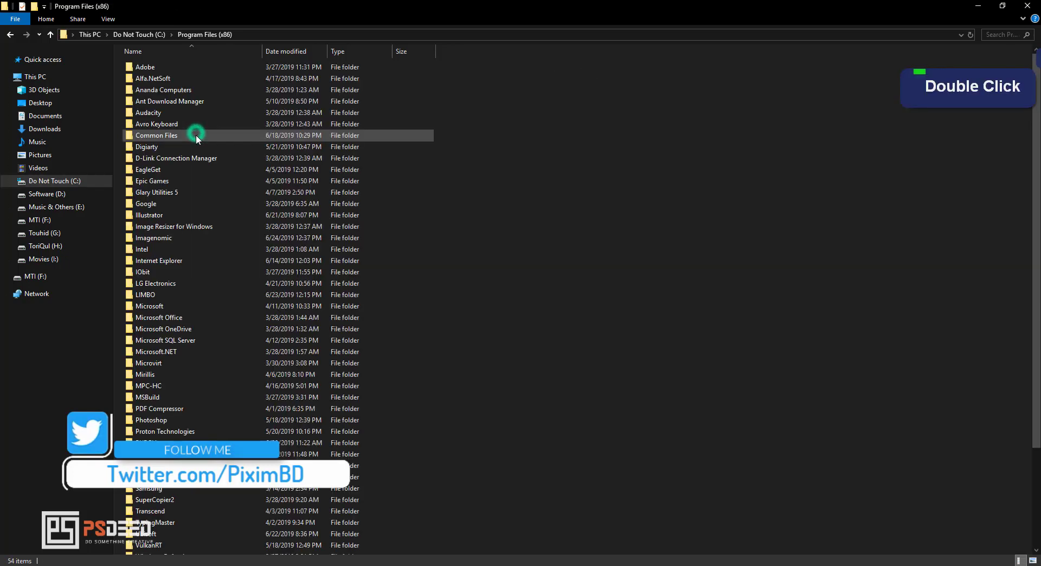
double_click(196, 236)
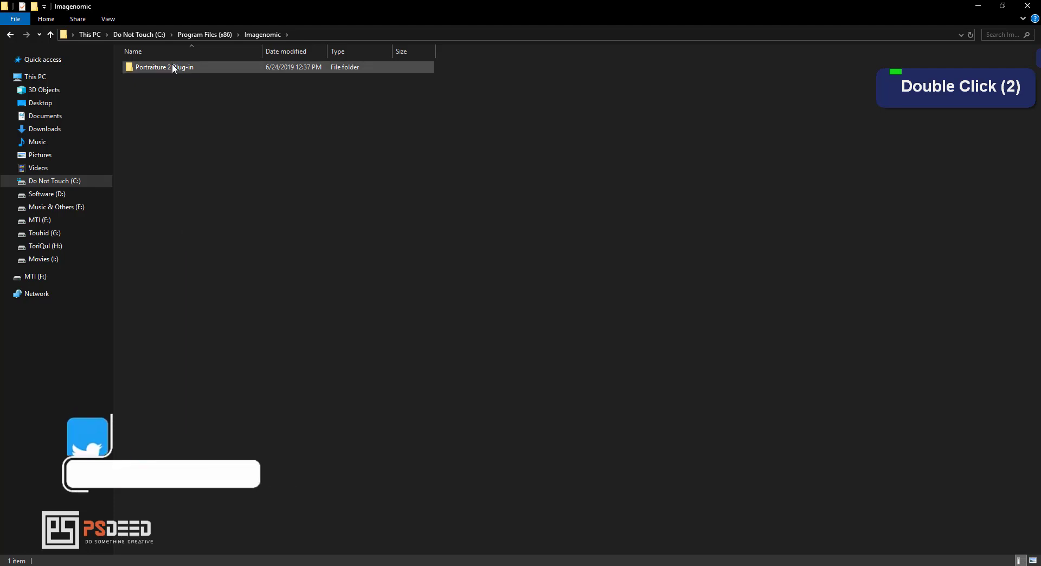
double_click(172, 66)
Step: Copy the four .8li and .8bf Portraiture plug-in files
left_click(121, 113)
left_click_drag(136, 101, 168, 83)
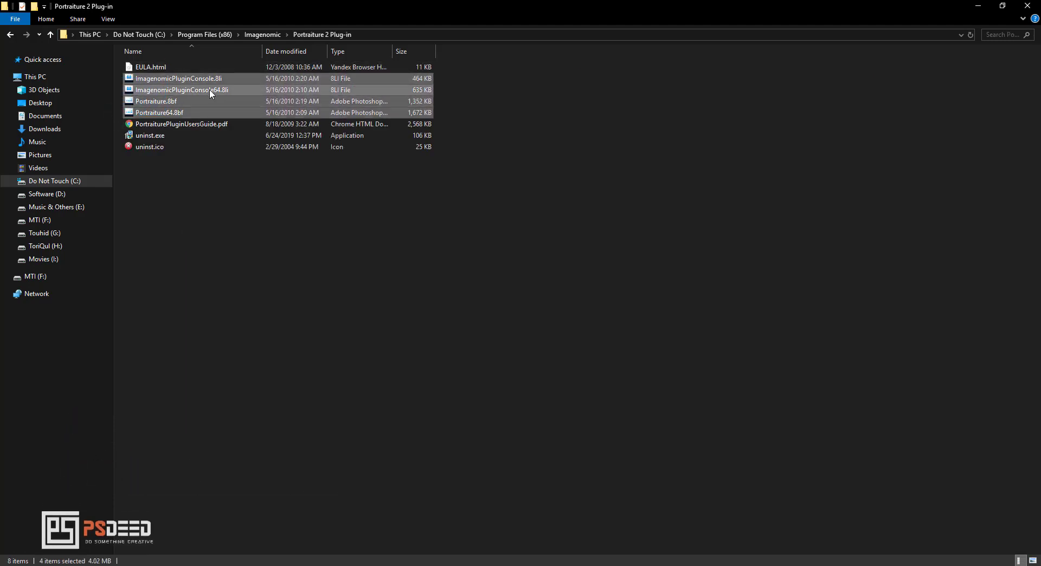
right_click(228, 80)
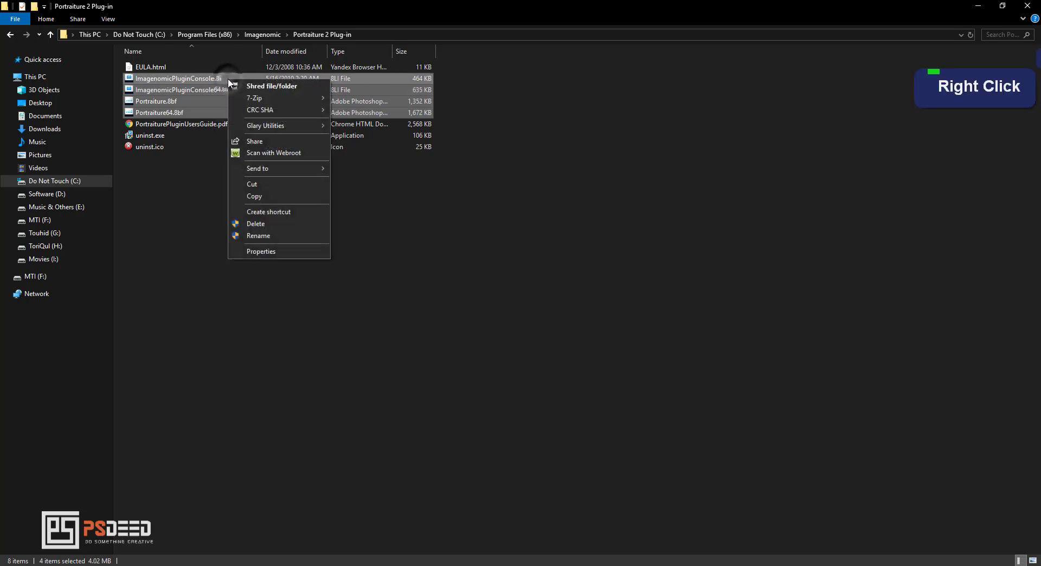
left_click(267, 194)
left_click(242, 242)
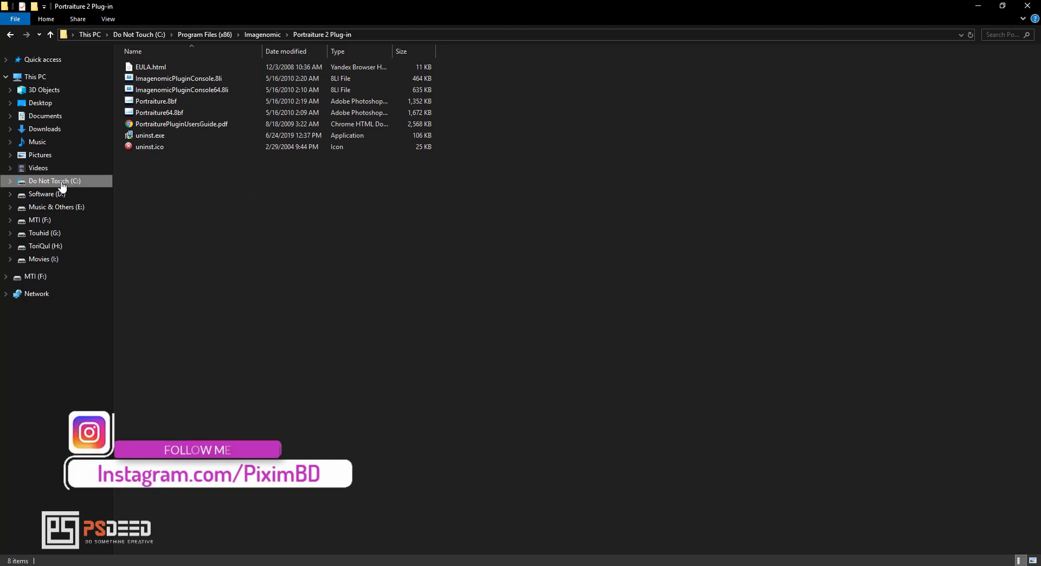
Step: Navigate C: > Program Files > Adobe > Adobe Photoshop CC 2018 > Plug-ins
left_click(62, 186)
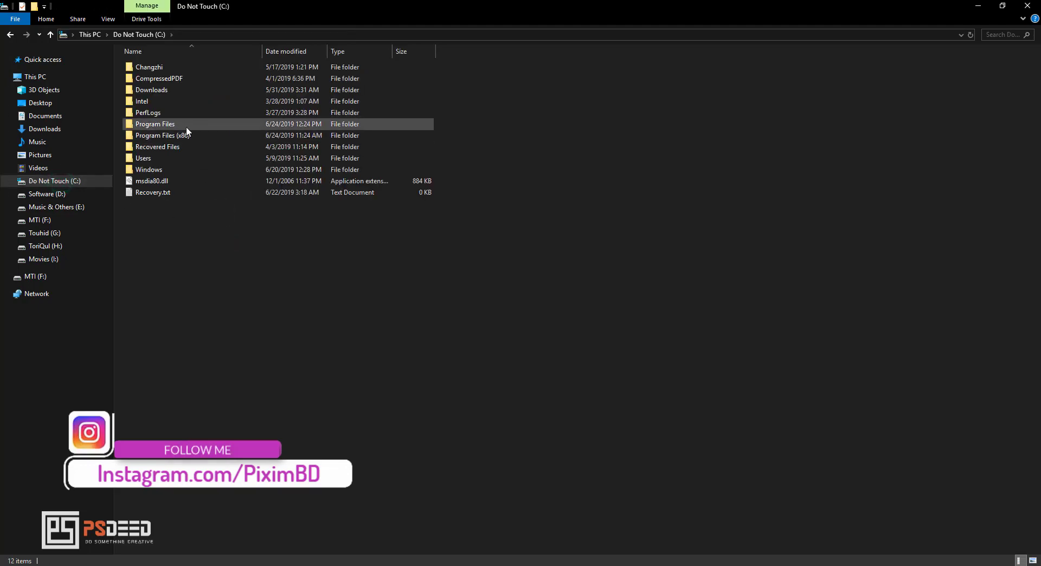
double_click(186, 126)
double_click(169, 80)
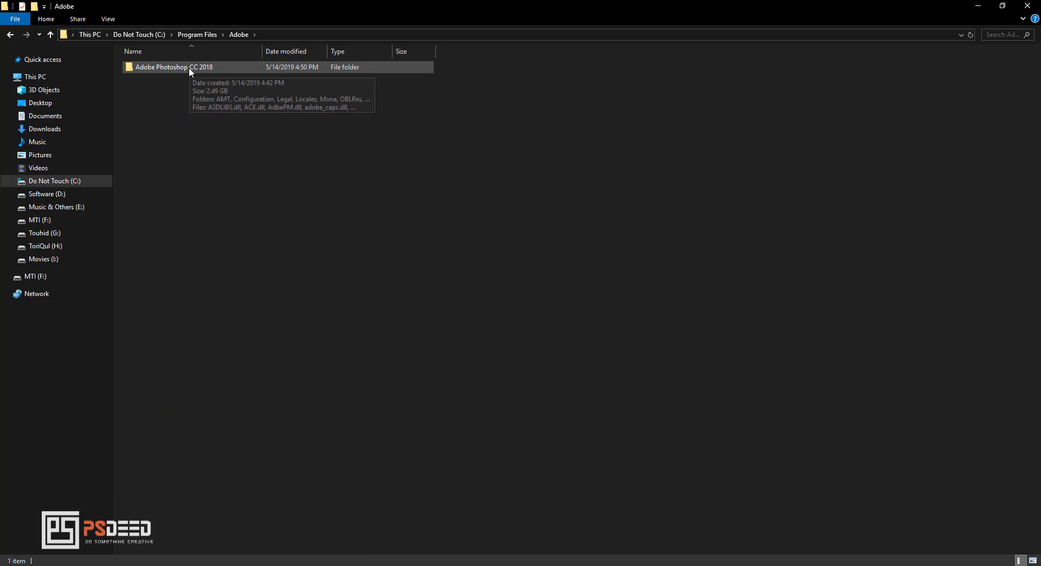
double_click(188, 67)
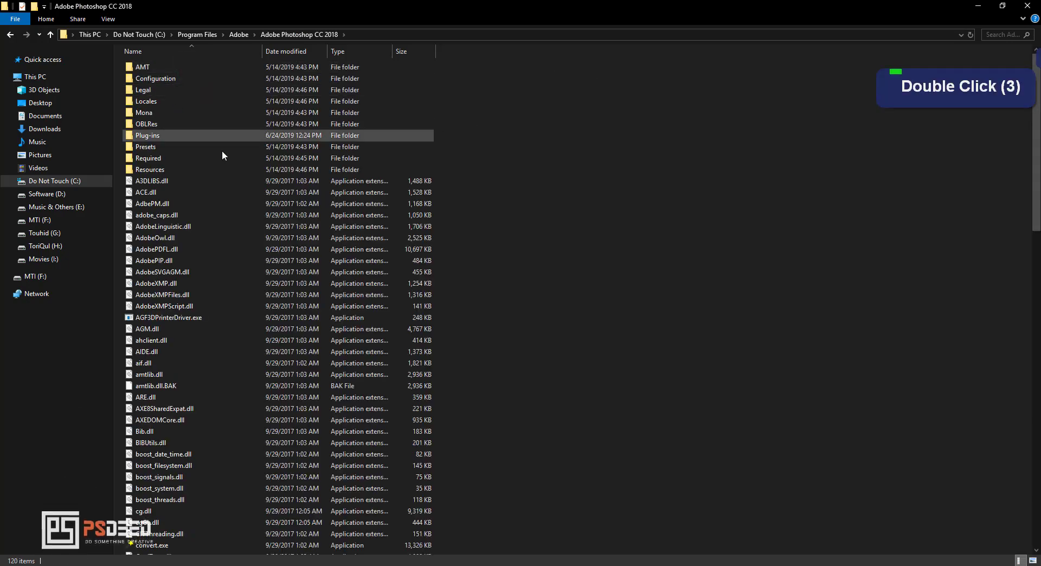
double_click(166, 137)
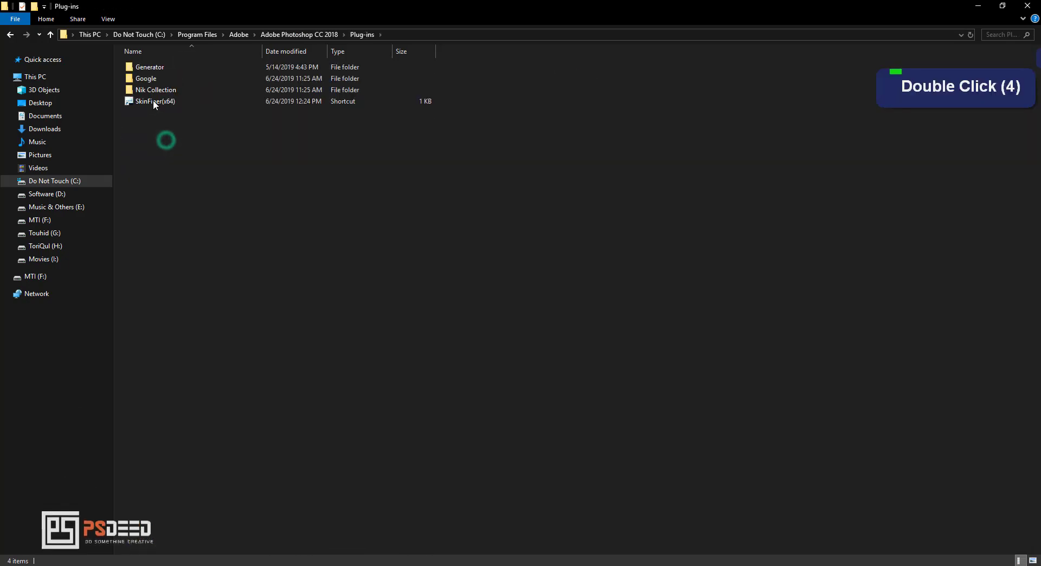
Step: Paste the four plug-in files into Plug-ins, granting administrator permission for all items
right_click(168, 145)
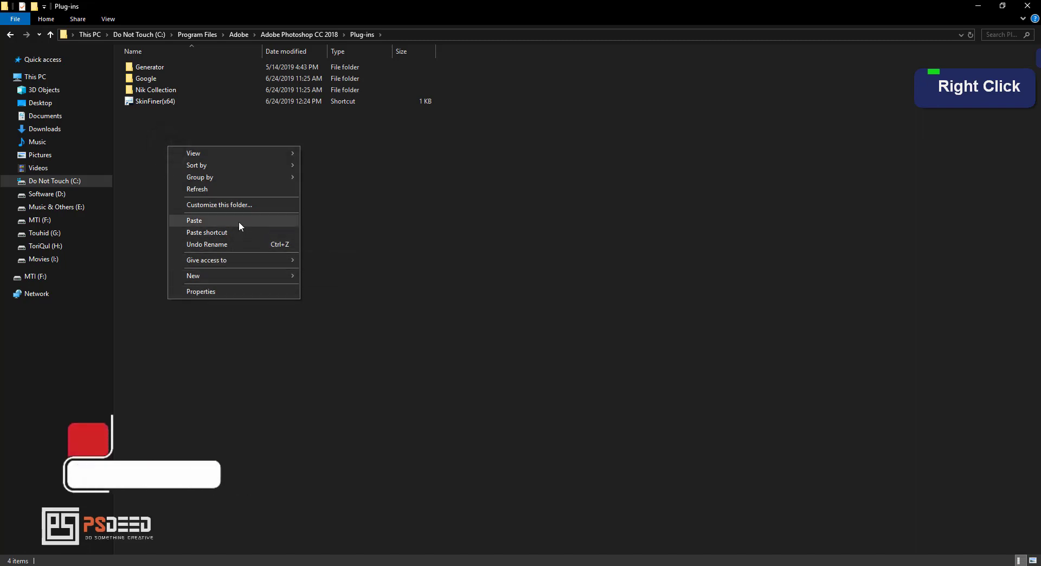
left_click(241, 220)
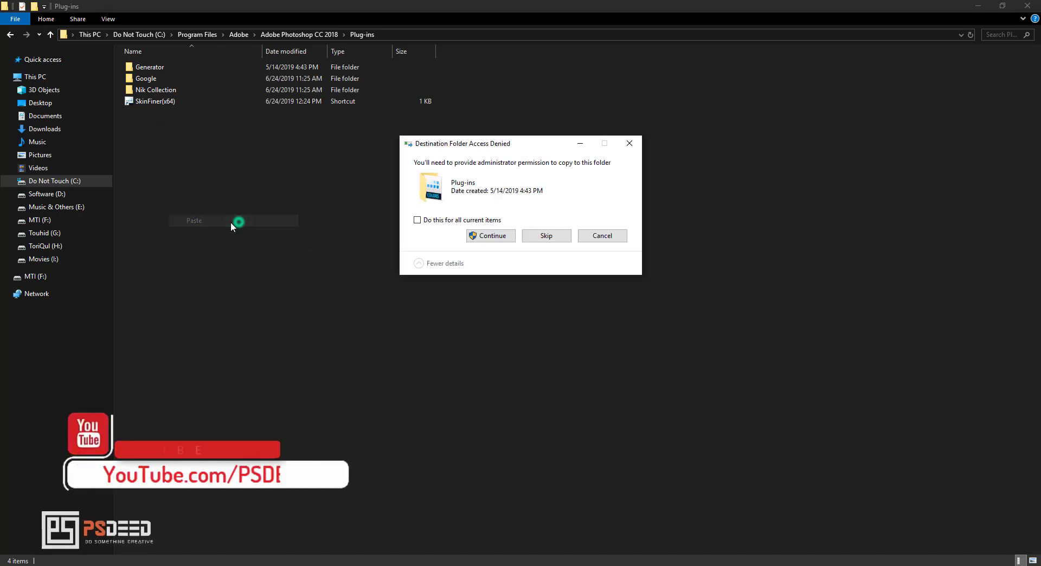
left_click(479, 238)
left_click(428, 217)
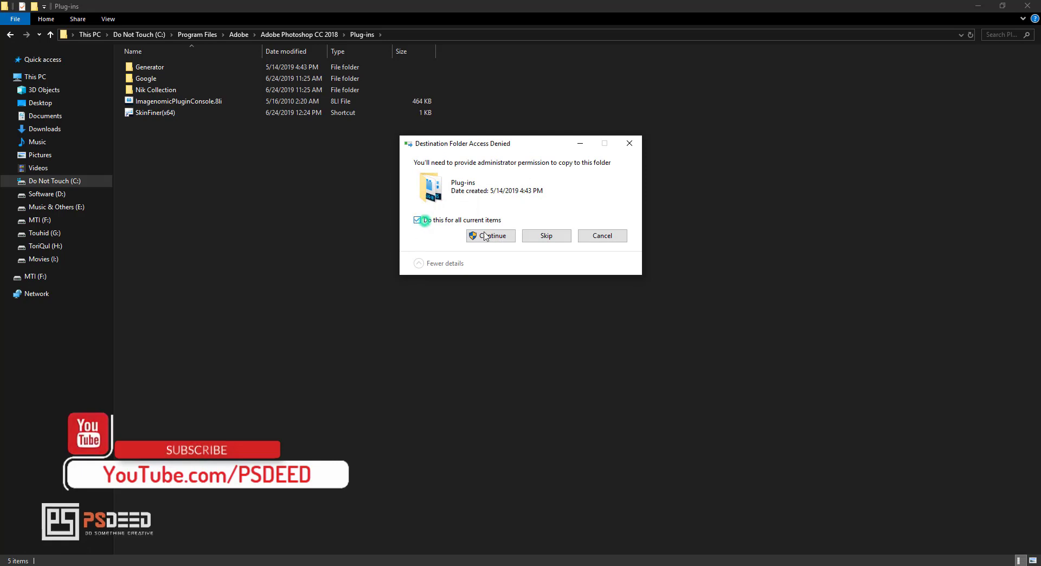
left_click(488, 235)
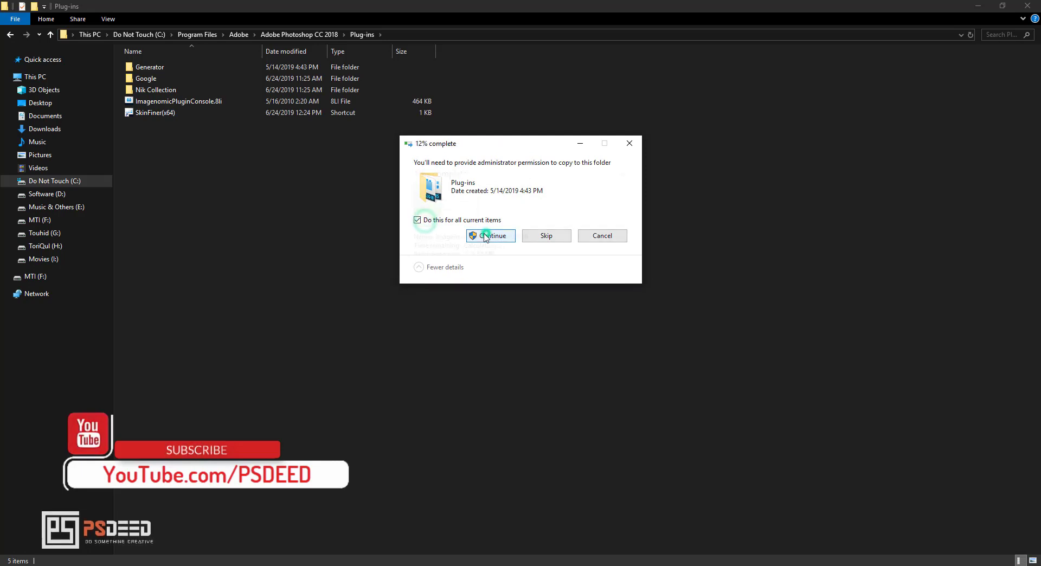
Step: Deselect the pasted files and refresh the Plug-ins folder listing
left_click(165, 296)
right_click(239, 238)
left_click(268, 282)
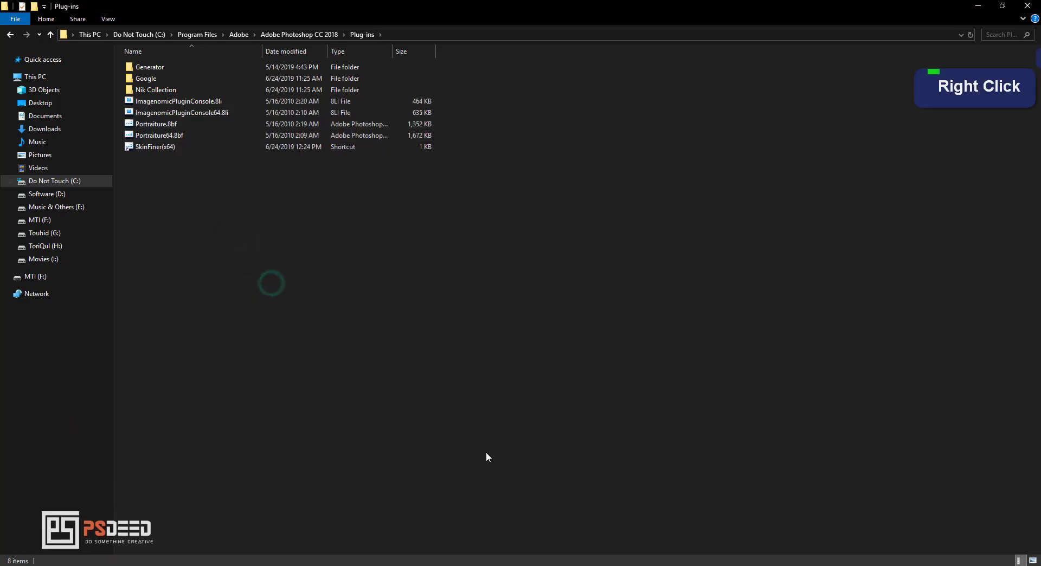
left_click(550, 506)
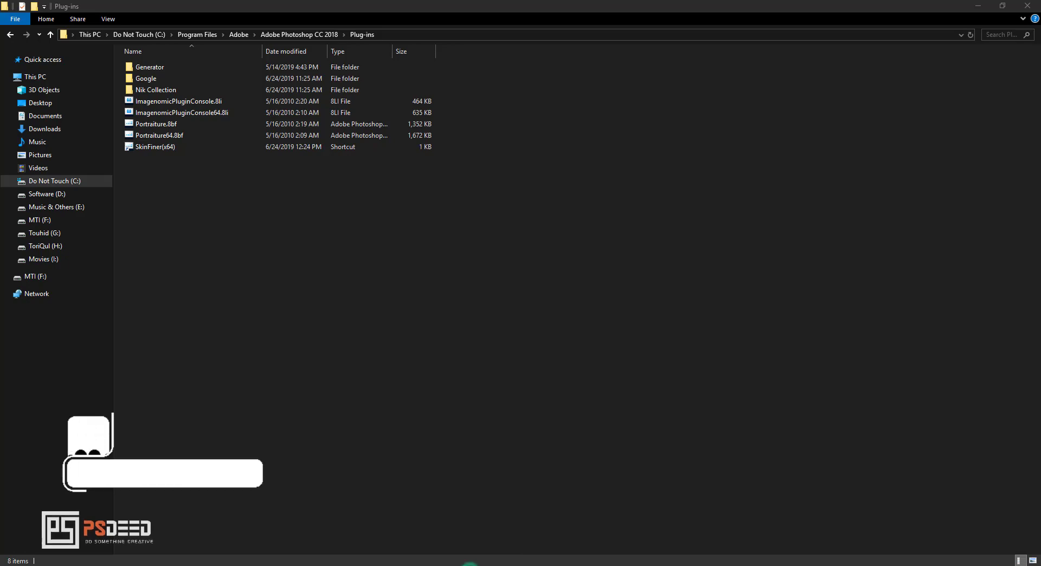
Step: Launch Photoshop CC 2018 and pick adolescent-beautiful-beauty-247878.jpg from Models in File > Open
key("space")
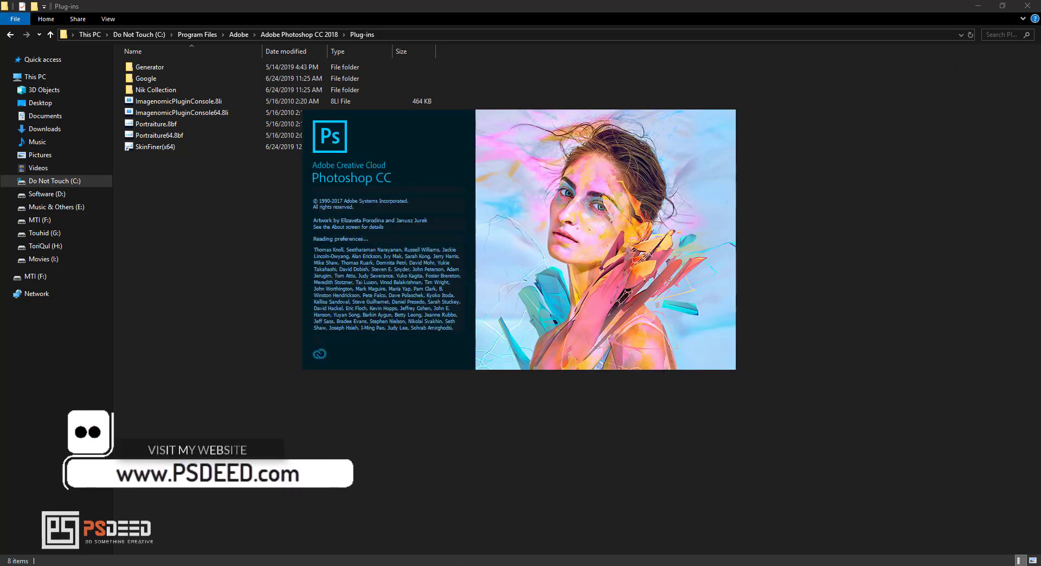
key("space")
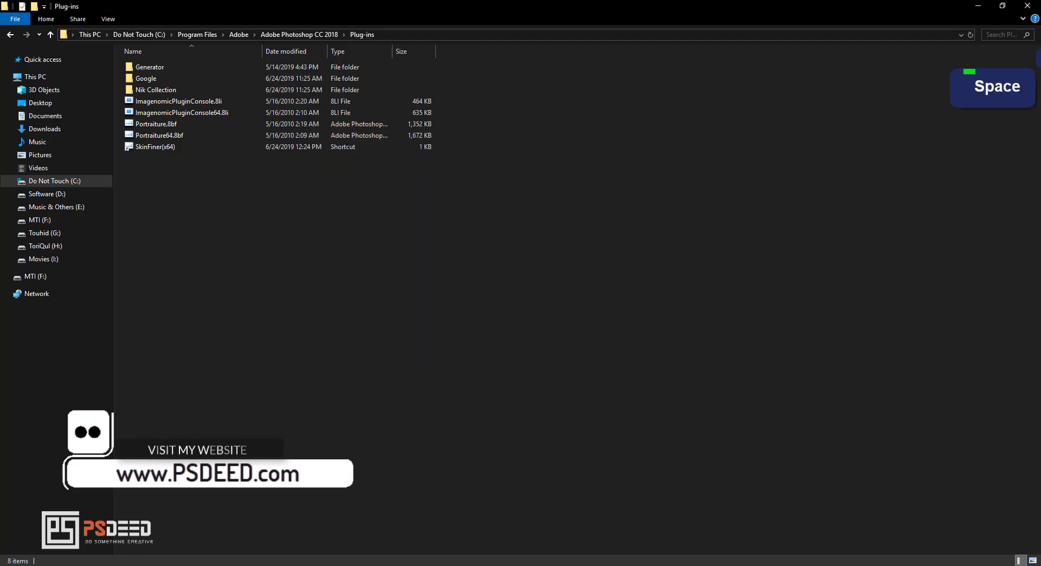
key("space")
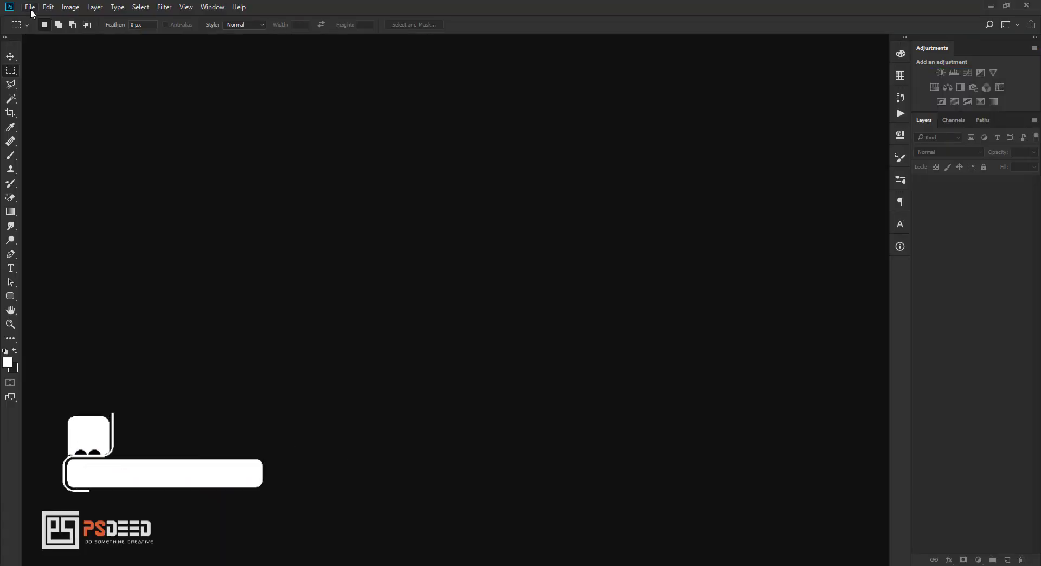
left_click(30, 9)
left_click(39, 31)
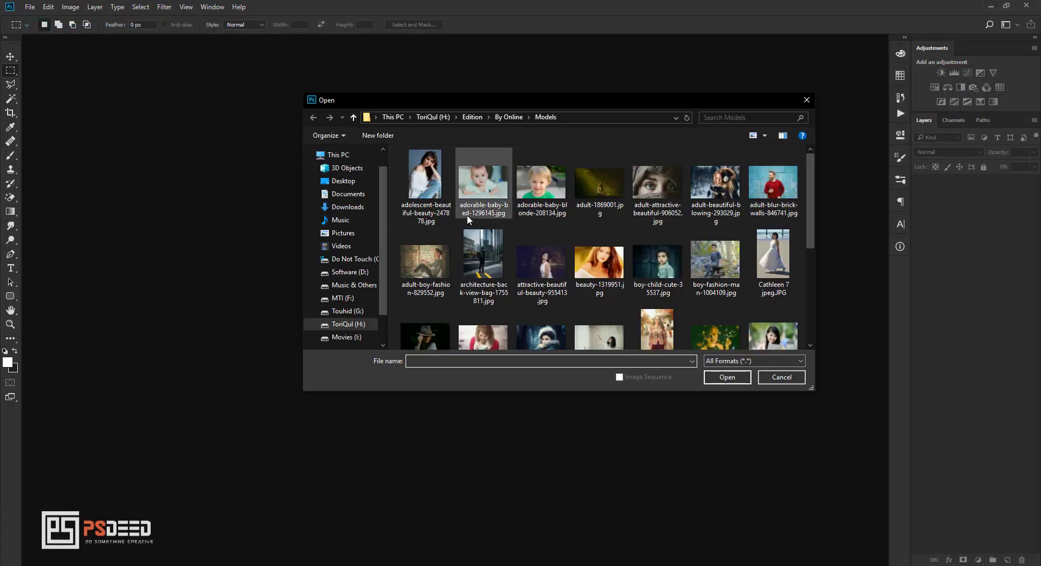
left_click(438, 186)
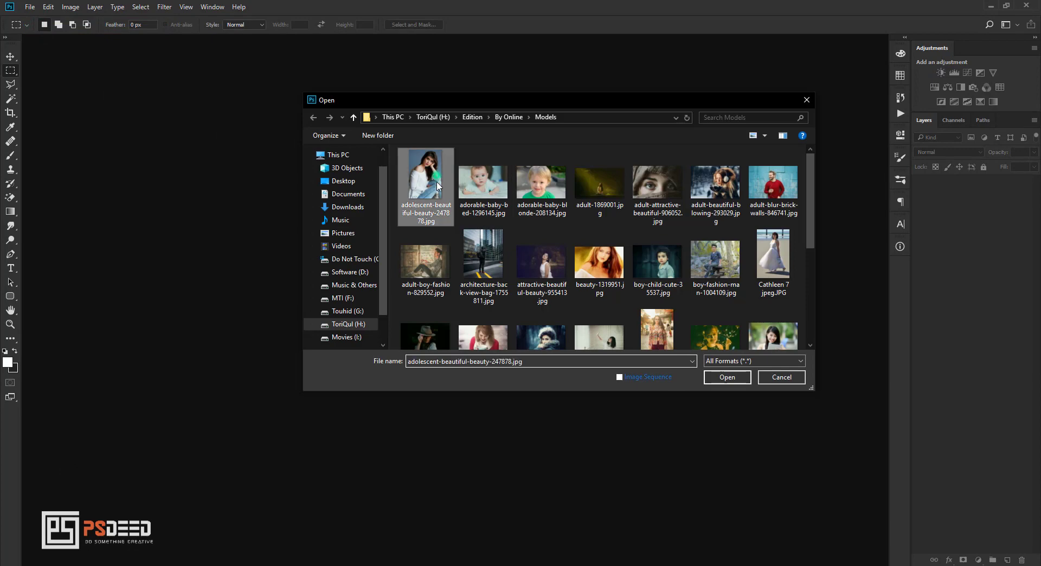
Step: Open the chosen portrait and zoom in centred on the face
left_click(723, 378)
scroll(507, 186, "up", 2, "alt")
scroll(506, 186, "up", 5, "alt")
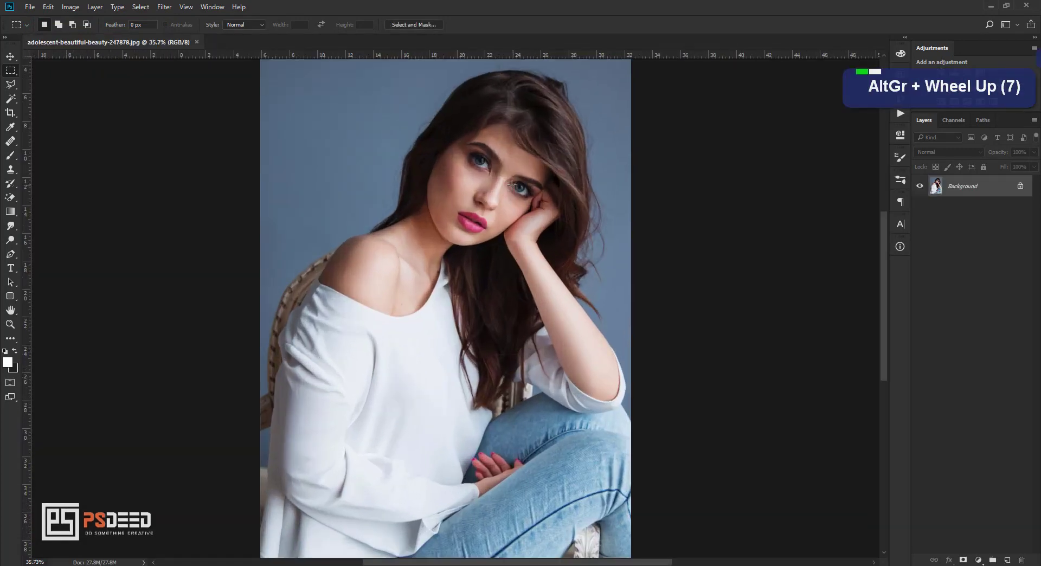
scroll(507, 186, "up", 1, "alt")
scroll(506, 186, "up", 5, "alt")
scroll(506, 186, "up", 2, "alt")
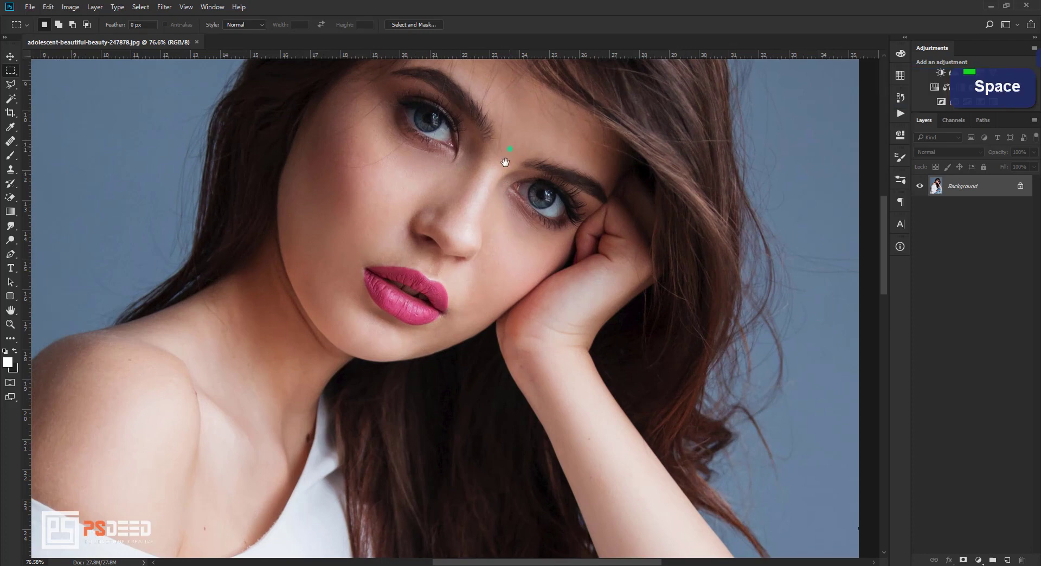
mouse_move(507, 157)
left_mouse_down()
mouse_move(479, 264)
mouse_move(488, 251)
left_mouse_up()
scroll(479, 262, "up", 1, "alt")
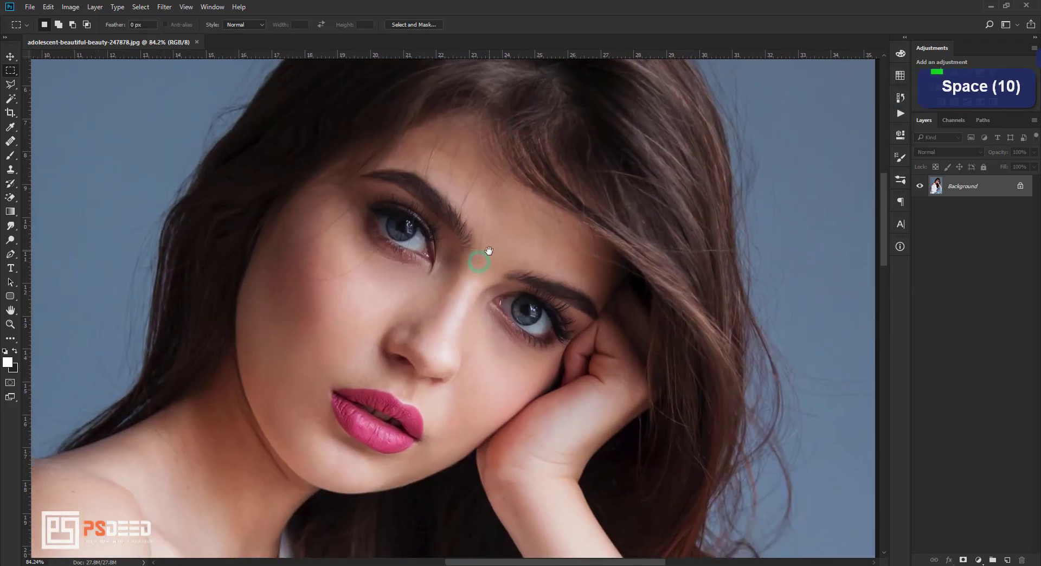
Step: Duplicate the Background layer as Background copy
double_click(920, 186)
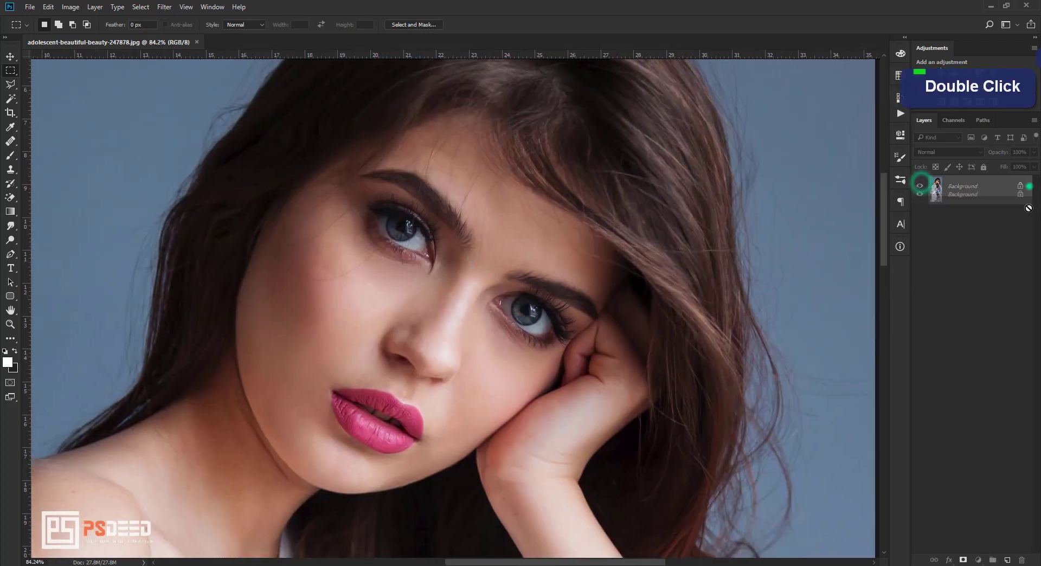
left_click_drag(948, 549, 1006, 559)
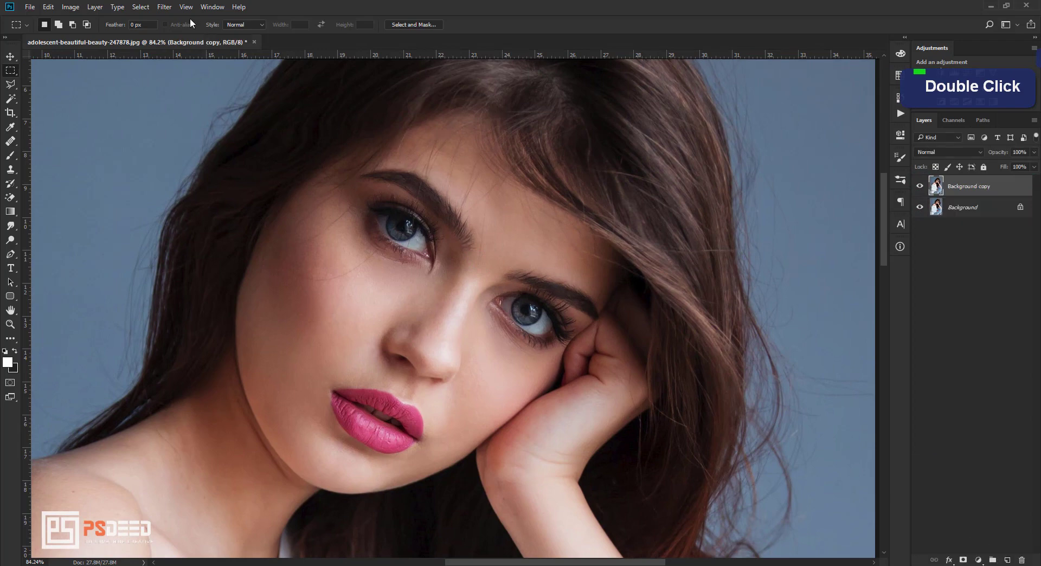
left_click(167, 7)
mouse_move(212, 234)
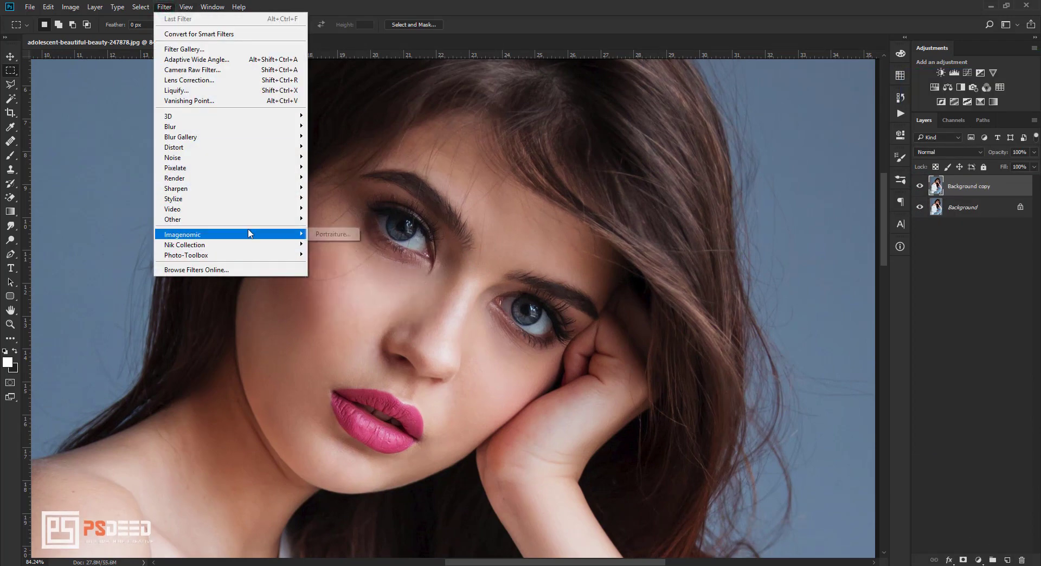
Step: Launch Filter > Imagenomic > Portraiture, keeping the Default preset
left_click(329, 234)
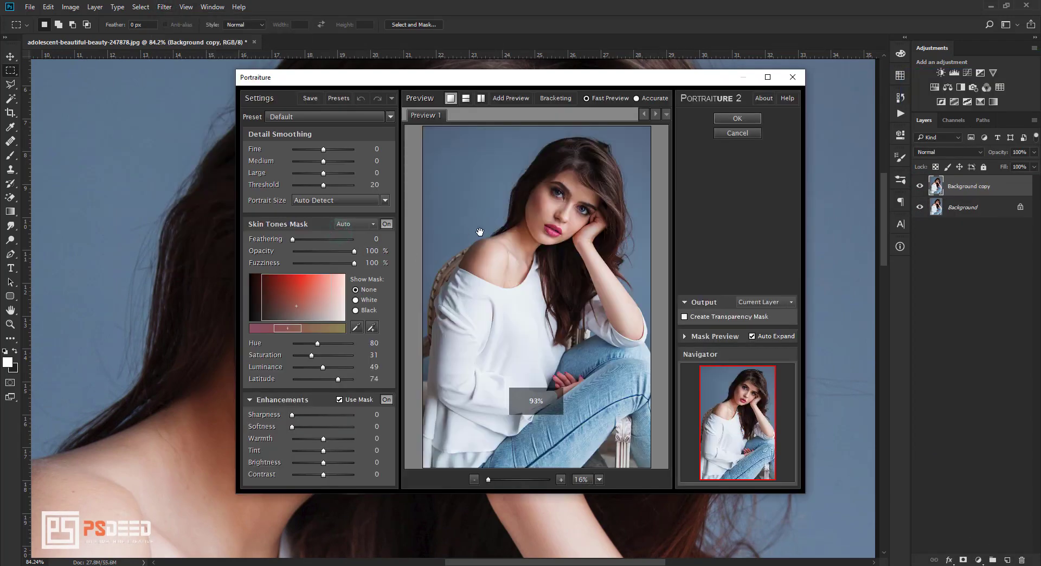
left_click(344, 116)
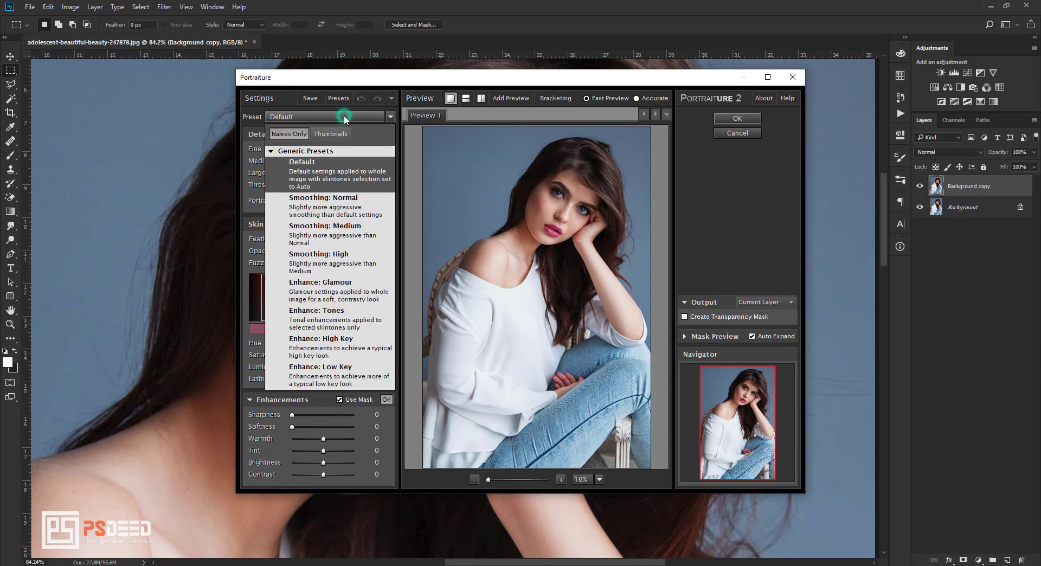
left_click(345, 263)
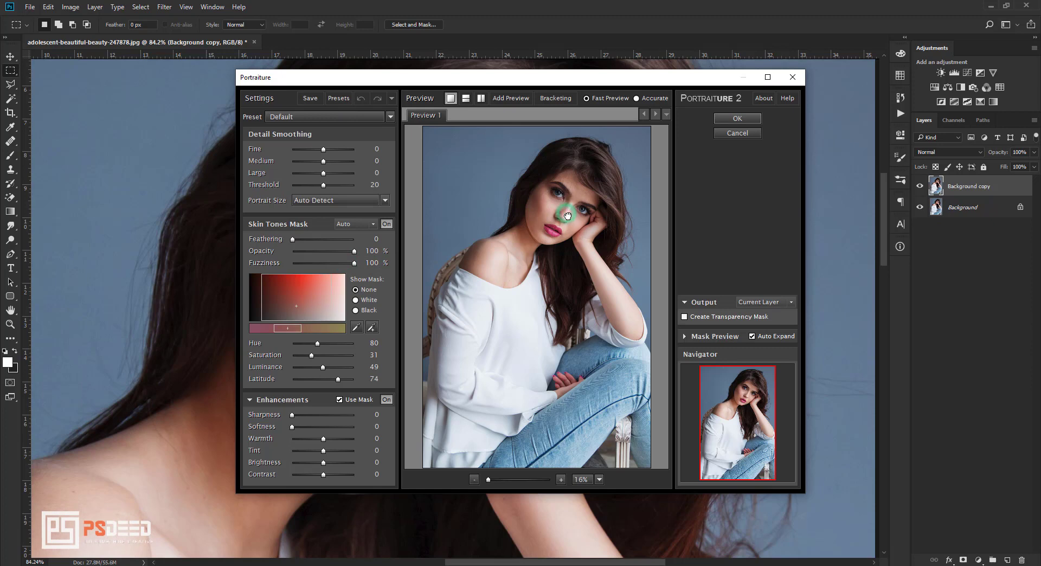
scroll(567, 216, "up", 3)
scroll(567, 216, "down", 1)
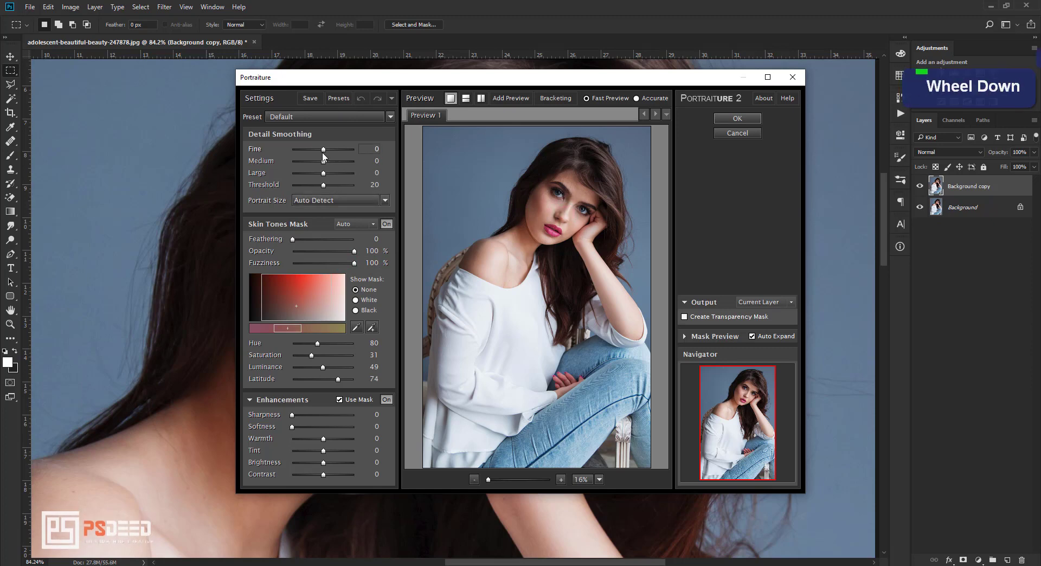
Step: Set Fine +9, Medium +2, Sharpness 4, Brightness -3, Contrast +2 and apply
left_click_drag(328, 148, 326, 161)
left_click_drag(317, 343, 316, 343)
left_click_drag(292, 415, 297, 415)
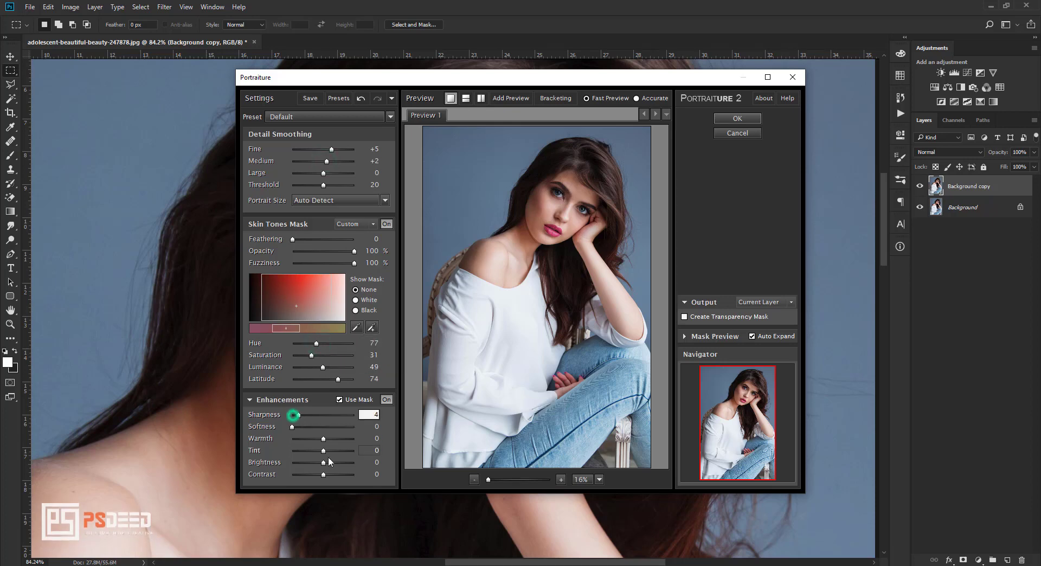
left_click_drag(323, 462, 327, 475)
left_click_drag(331, 149, 335, 149)
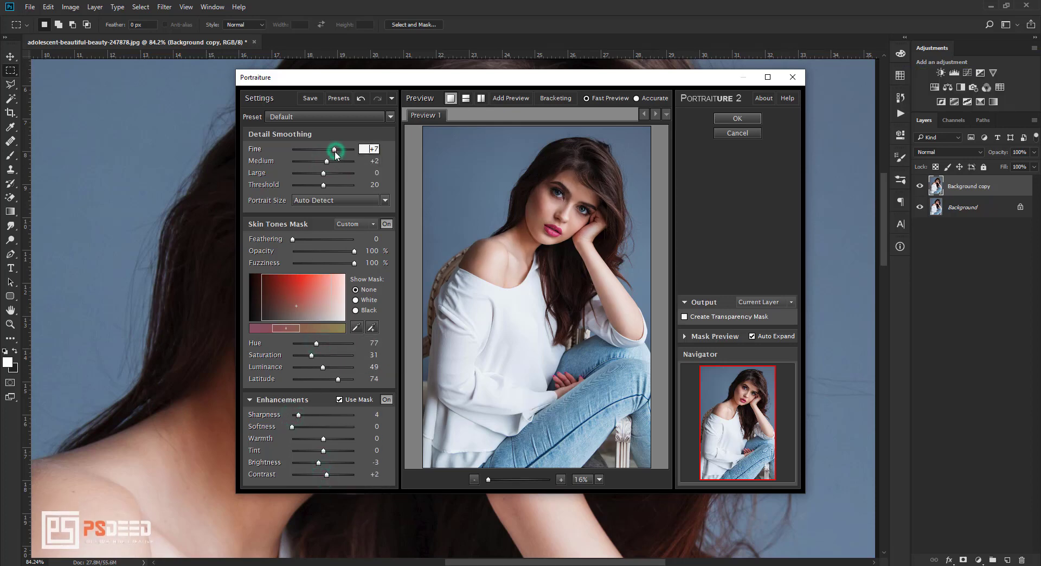
left_click(329, 207)
left_click(297, 304)
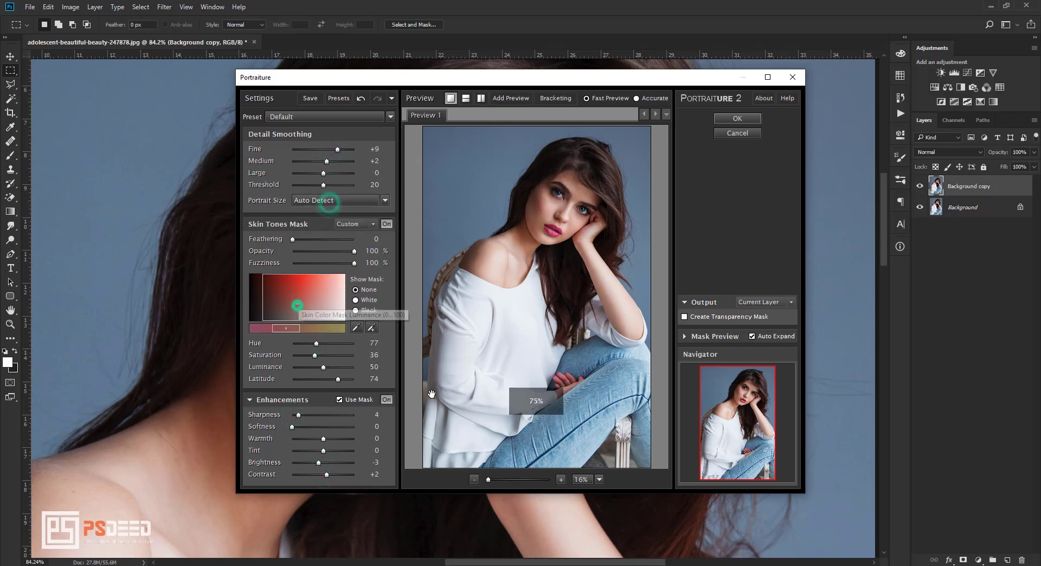
left_click(729, 118)
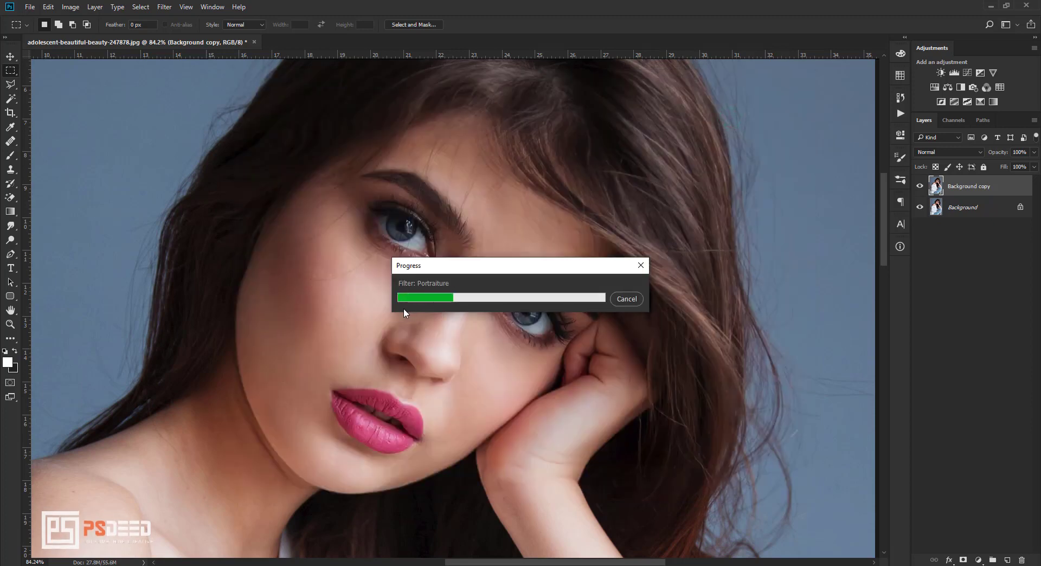
Step: Toggle Background copy visibility to compare the smoothed skin with the original
left_click(923, 186)
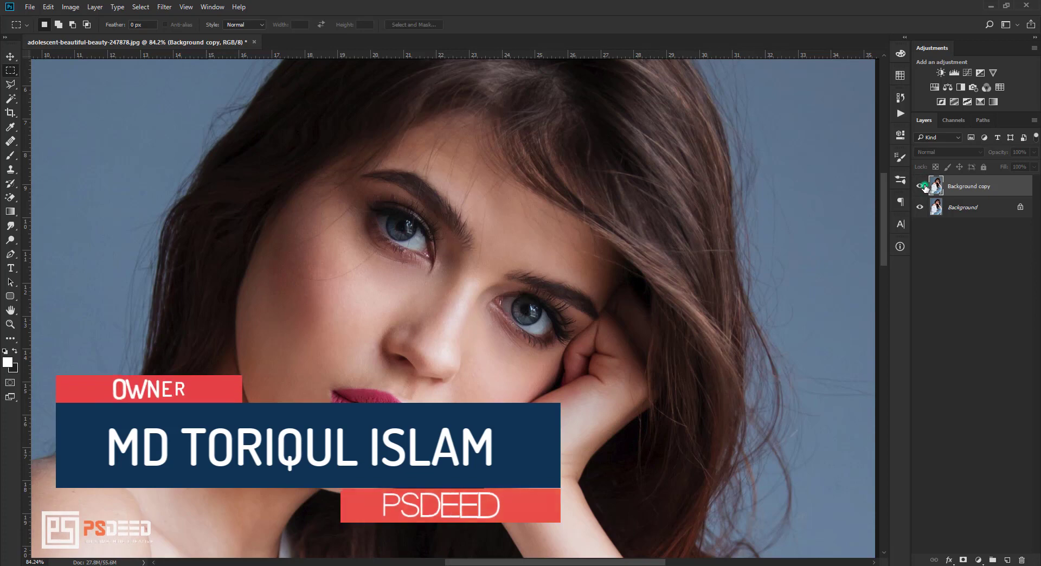
left_click(924, 186)
left_click(924, 186)
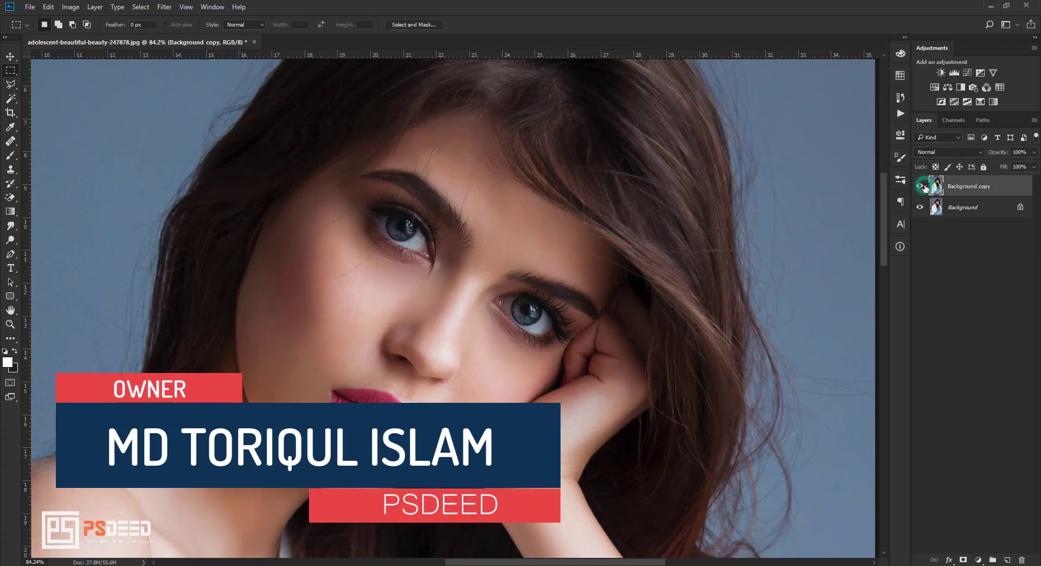
Step: Zoom out and close the portrait document, answering the save prompt
scroll(582, 343, "down", 2)
scroll(583, 343, "down", 3)
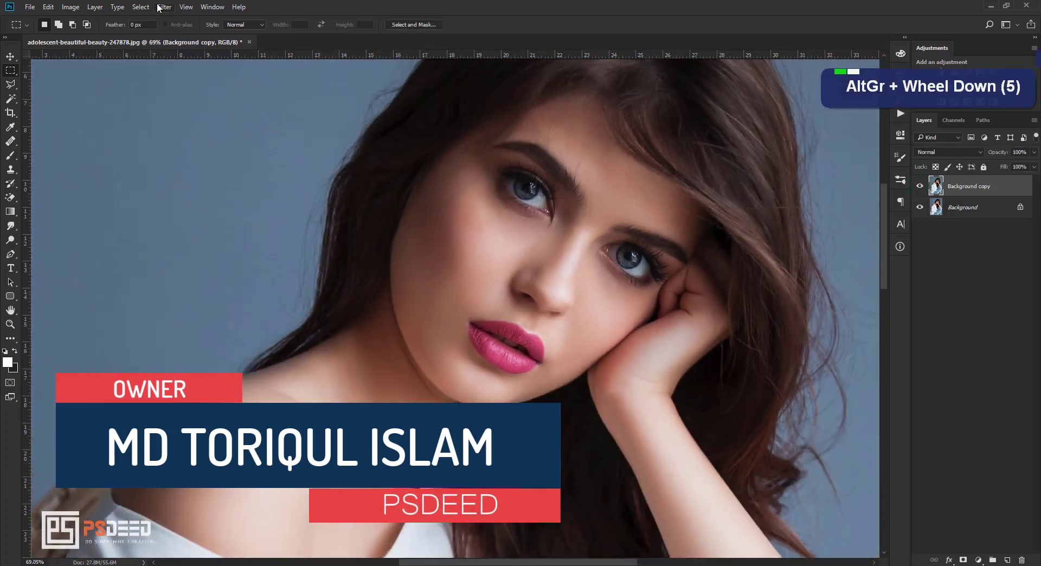
left_click(249, 39)
left_click(513, 219)
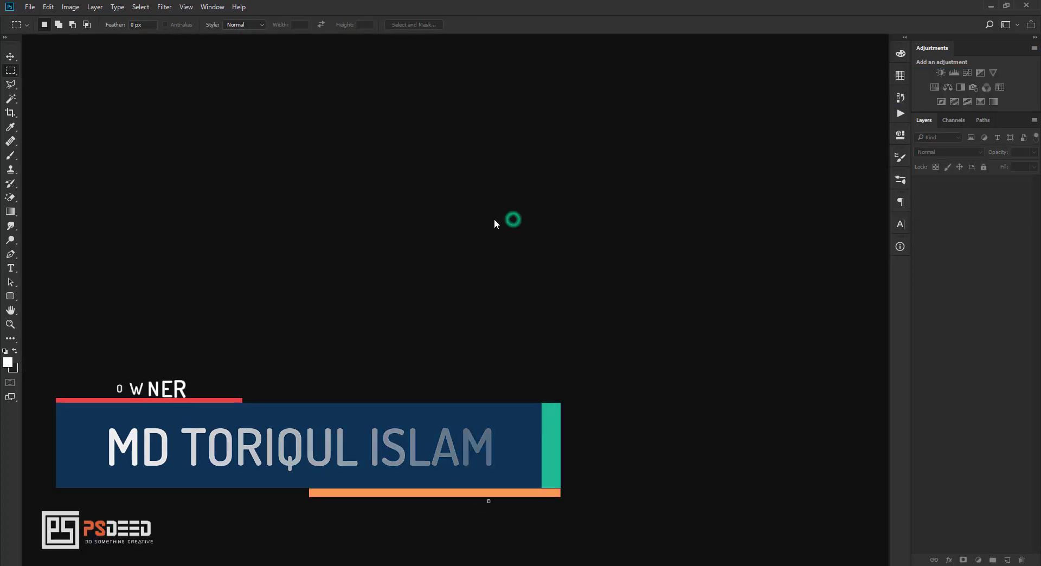